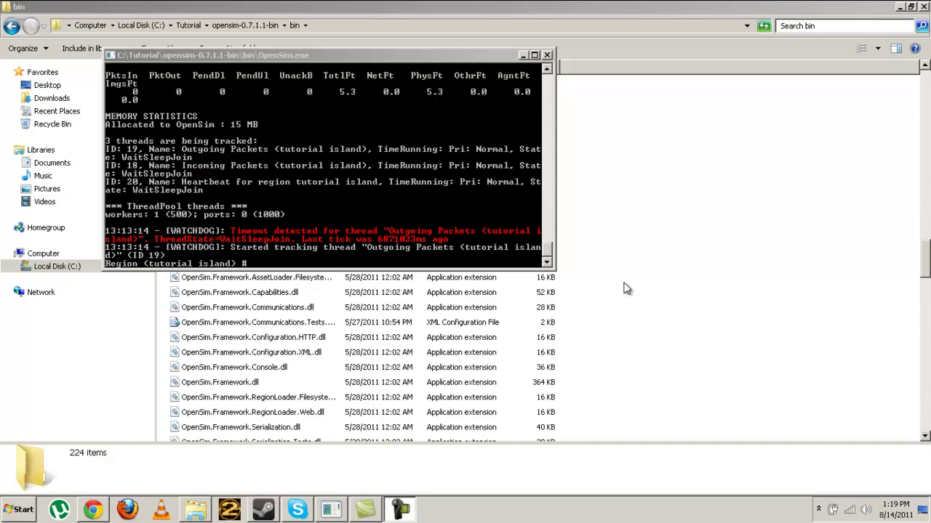
Step: Switch to Chrome and download the stable 1.3.2 Windows build of the Imprudence viewer from its downloads page
click(501, 134)
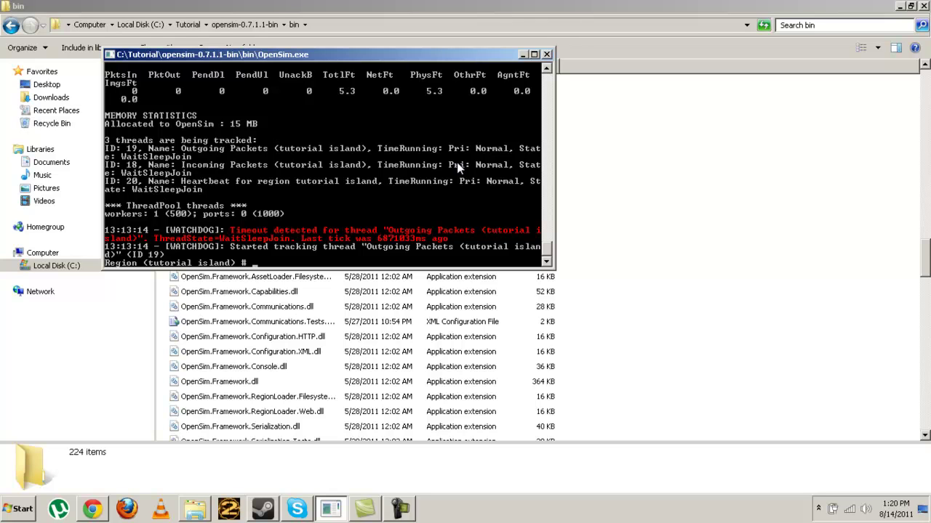
click(93, 509)
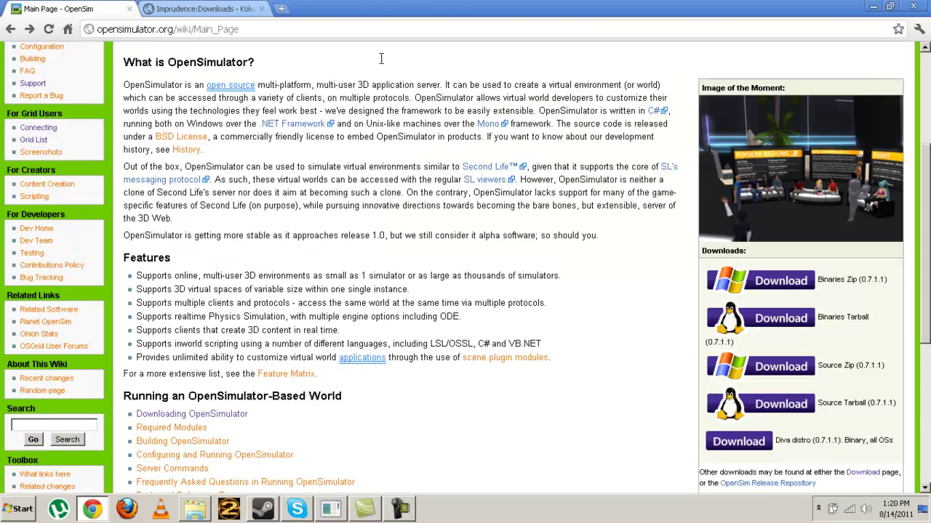
click(218, 8)
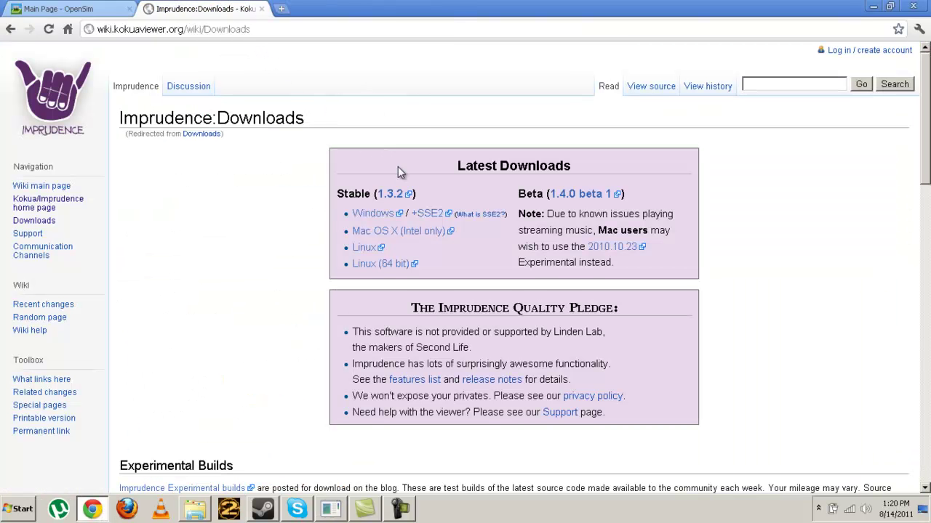
click(388, 216)
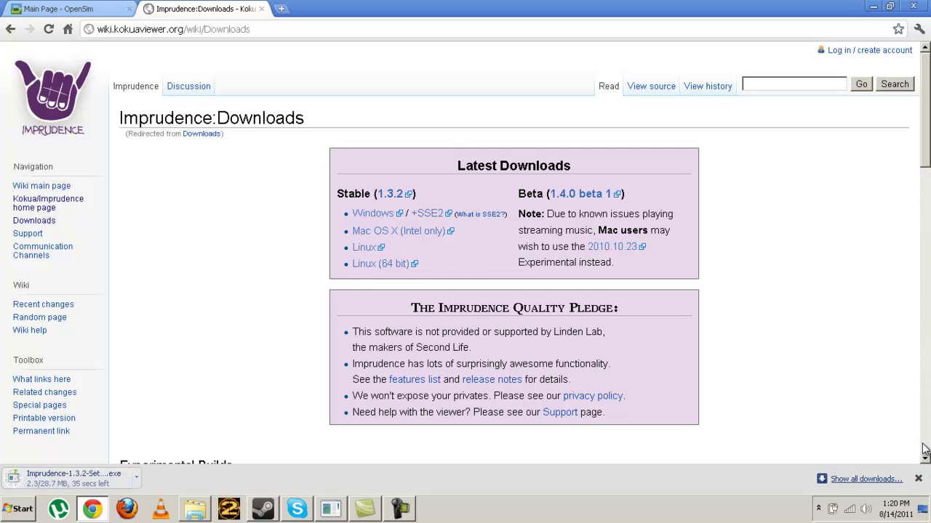
click(917, 478)
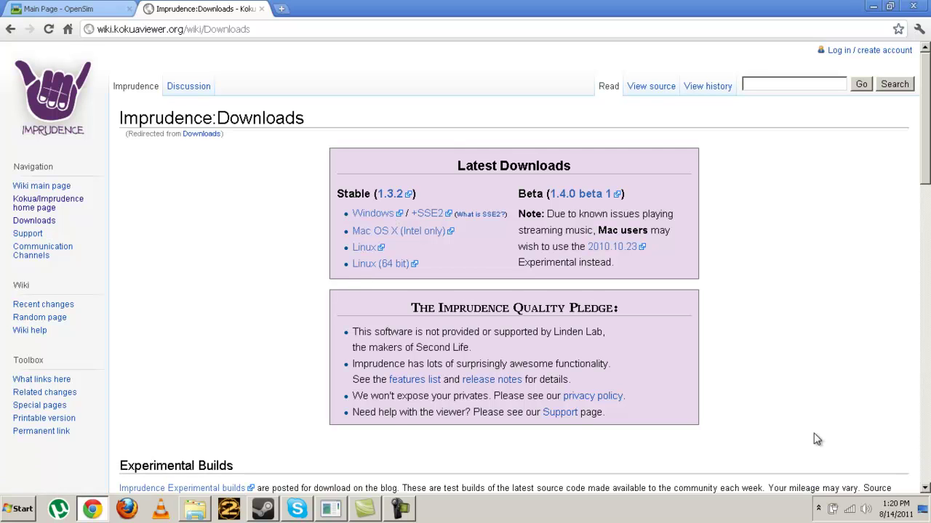
Step: Search the computer's programs for imprudence, launch the Imprudence viewer and bring its window to the front
click(20, 510)
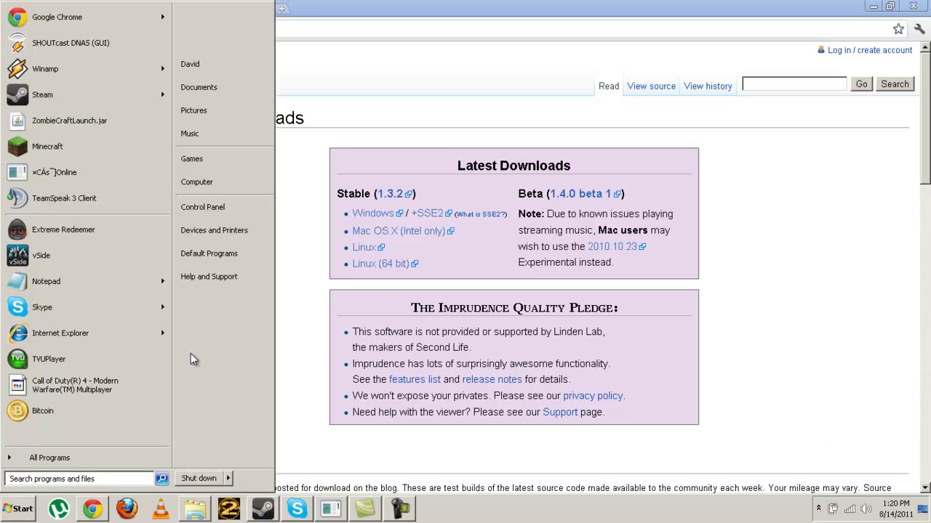
click(317, 206)
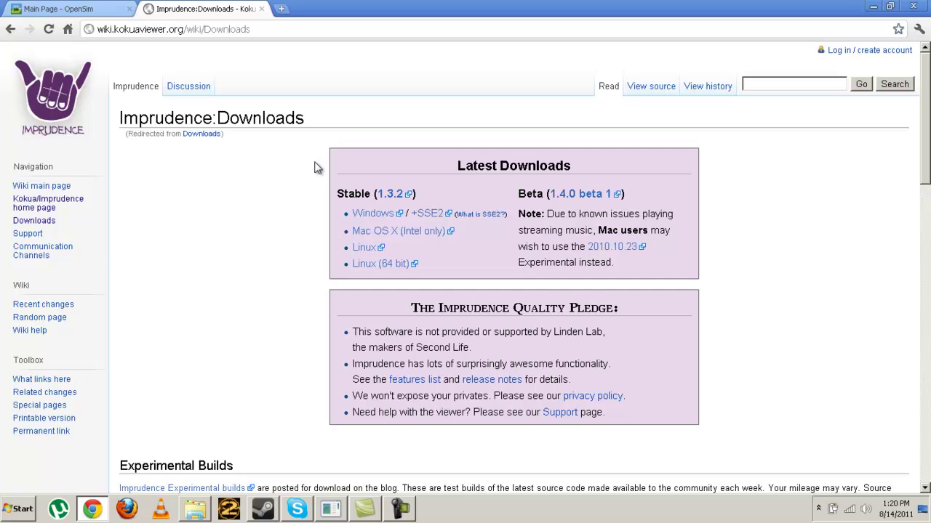
click(18, 510)
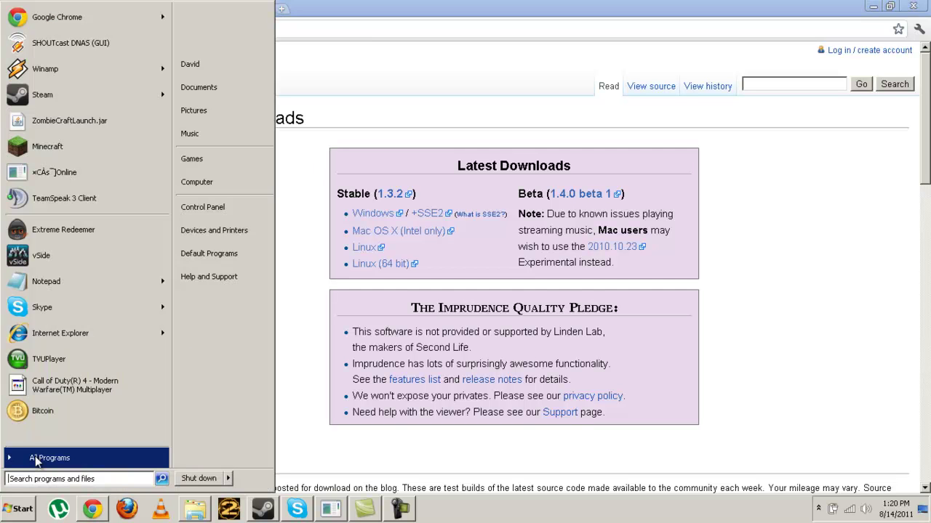
text(imp)
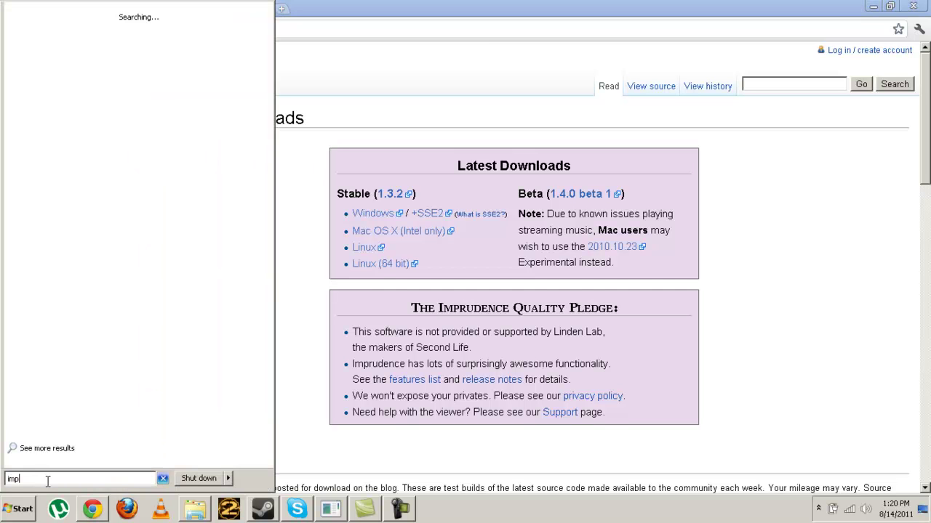
text(rudence)
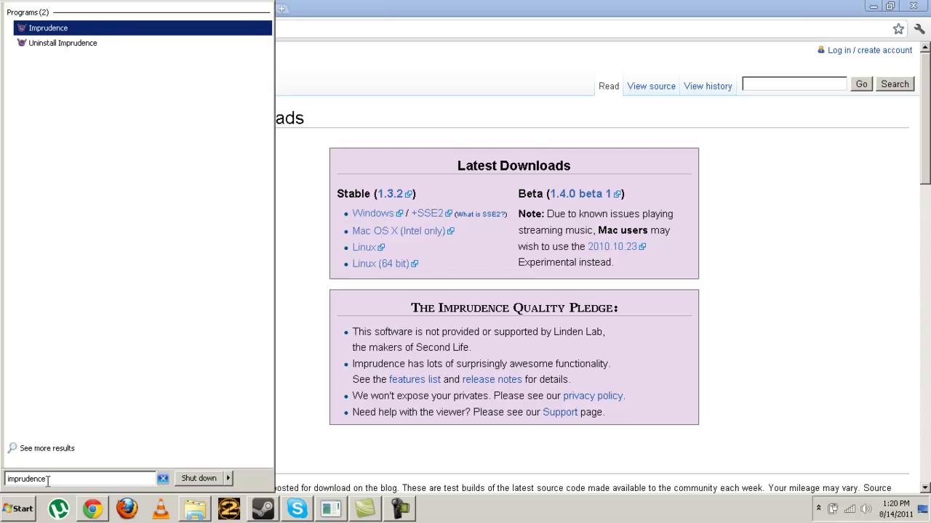
key(Return)
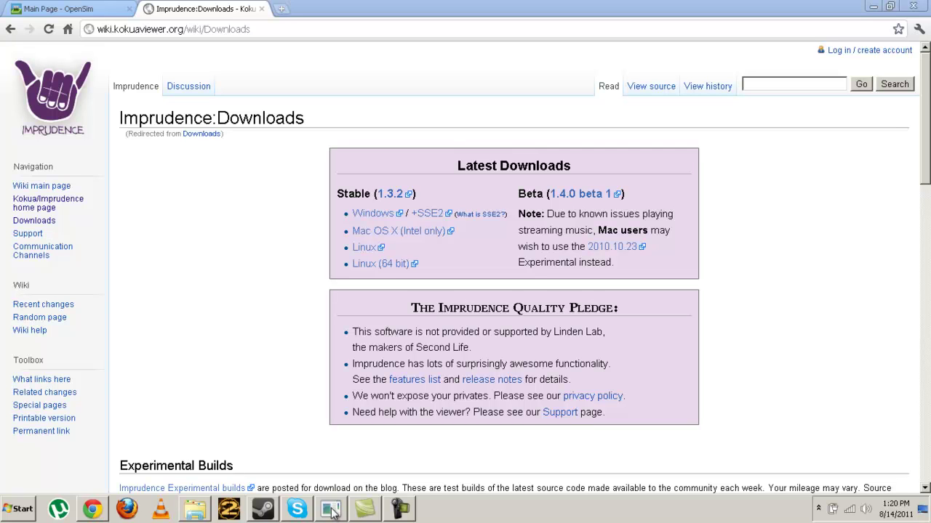
click(282, 437)
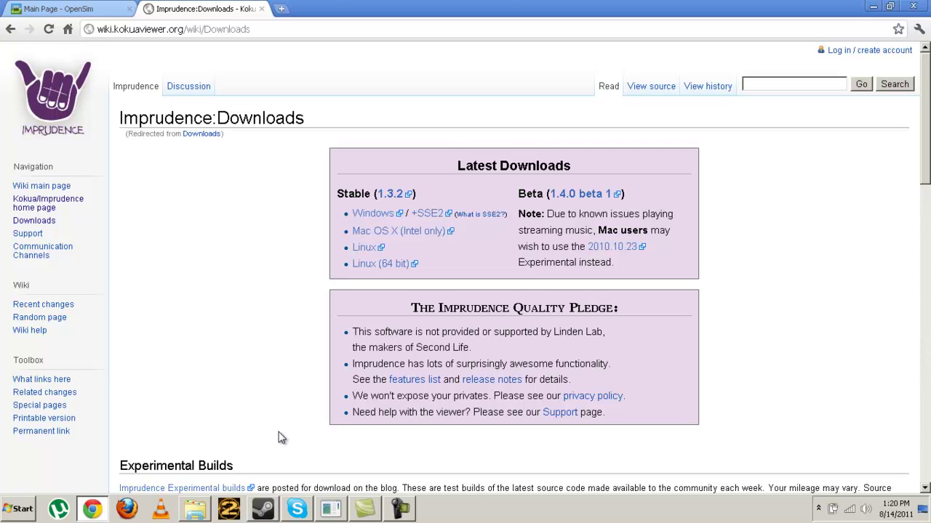
click(333, 512)
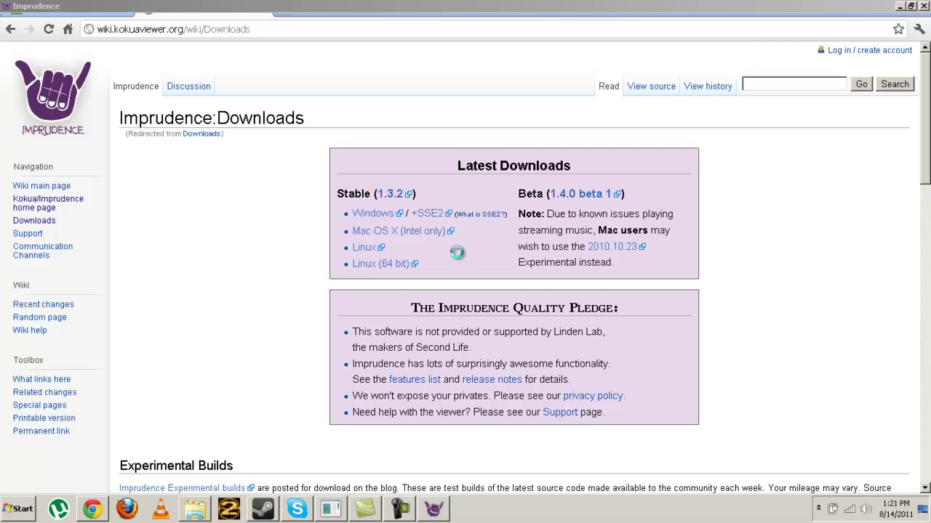
click(435, 510)
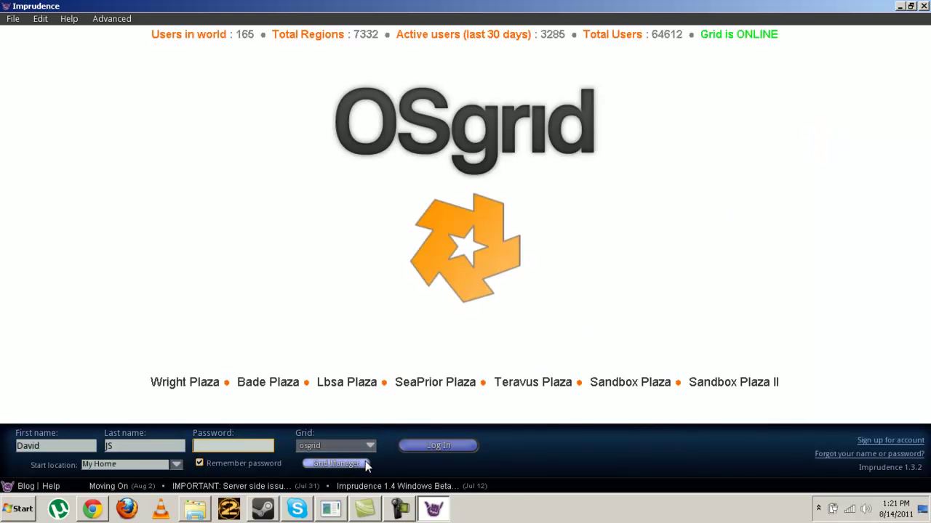
Step: Open the Grid Manager, look at the localhost entry, and add a new grid named tutorial
click(365, 464)
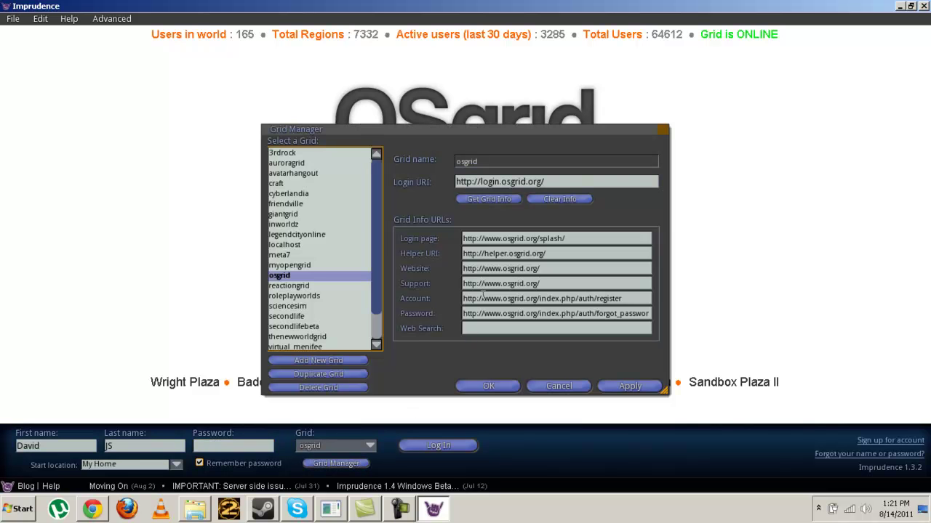
click(348, 249)
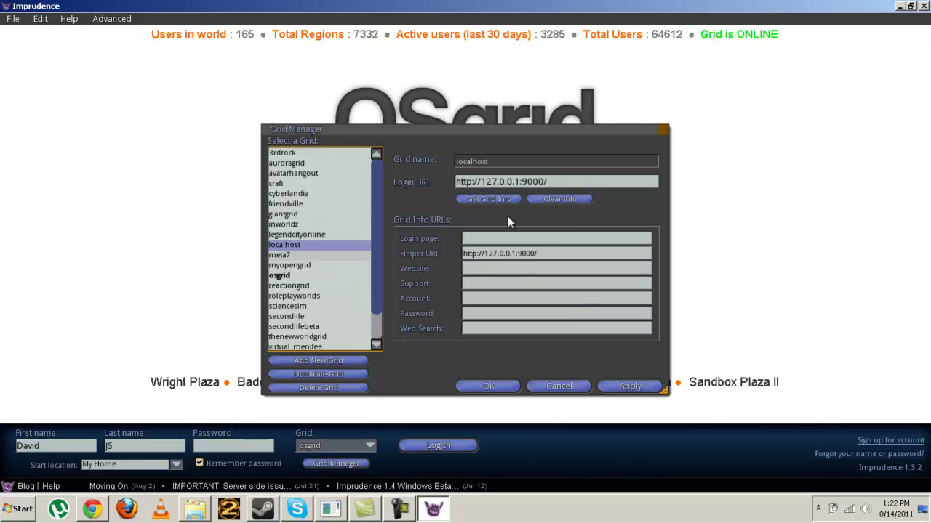
click(360, 360)
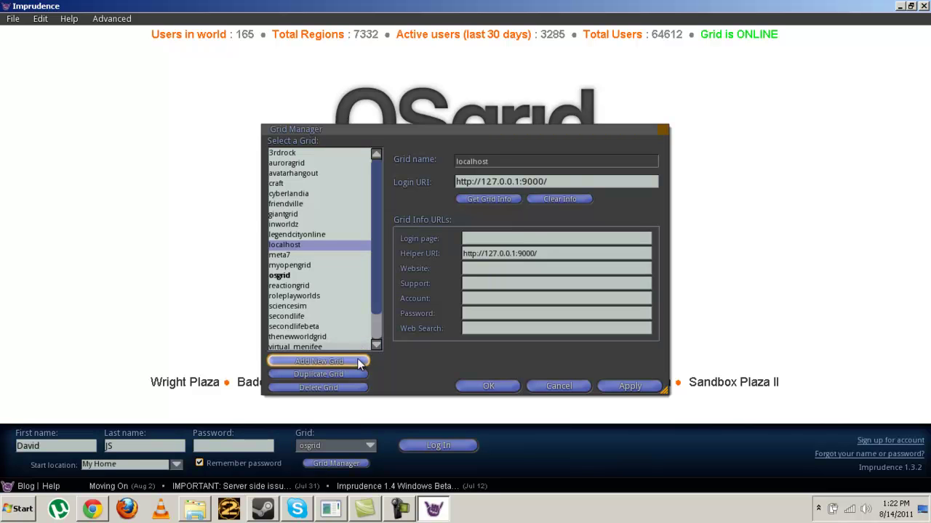
click(512, 164)
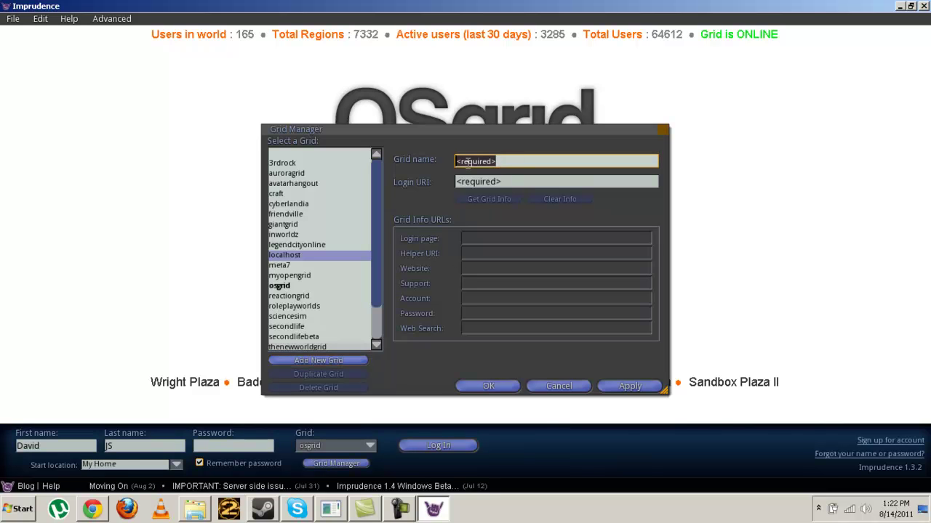
key(BackSpace)
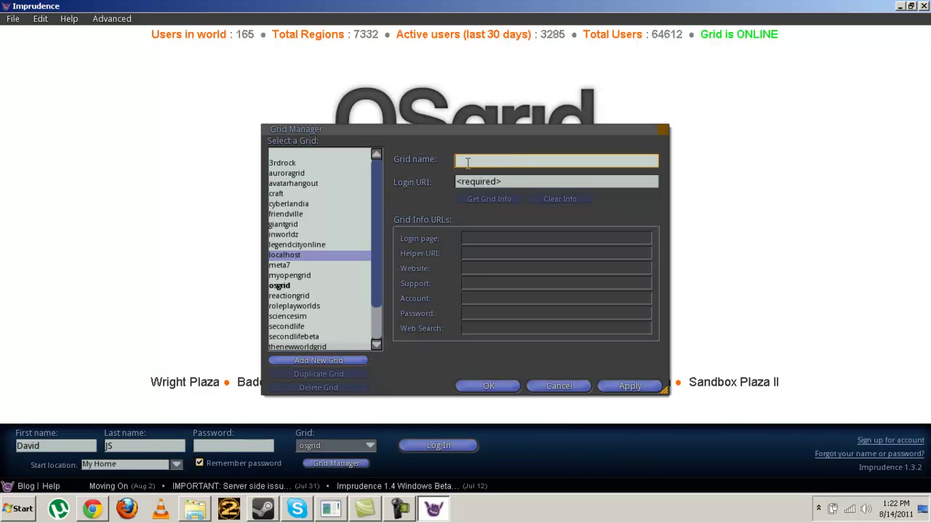
text(tutorial)
key(Tab)
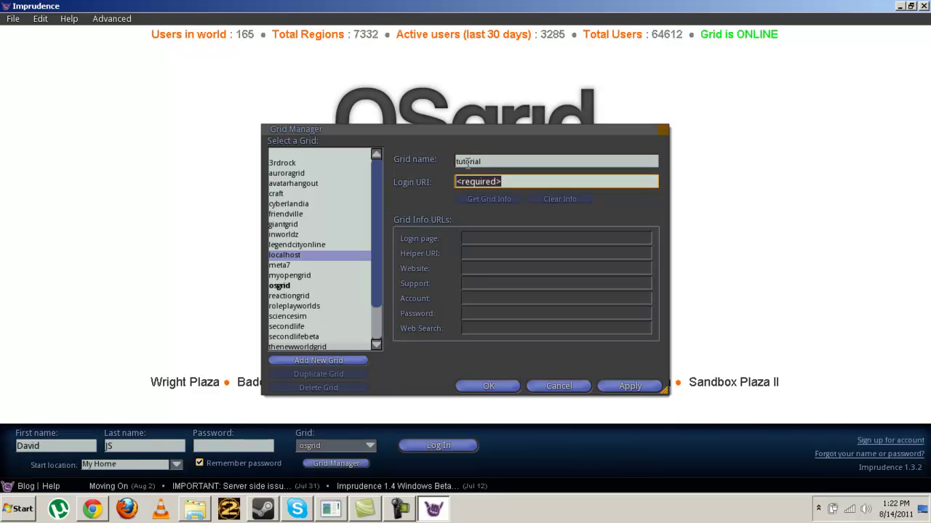
text(h)
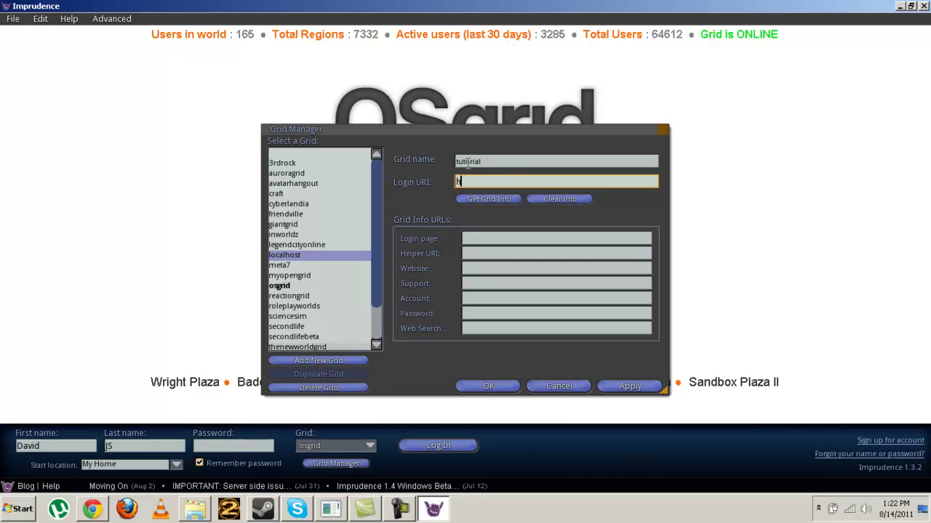
text(ttp://127.0.0.1:9005)
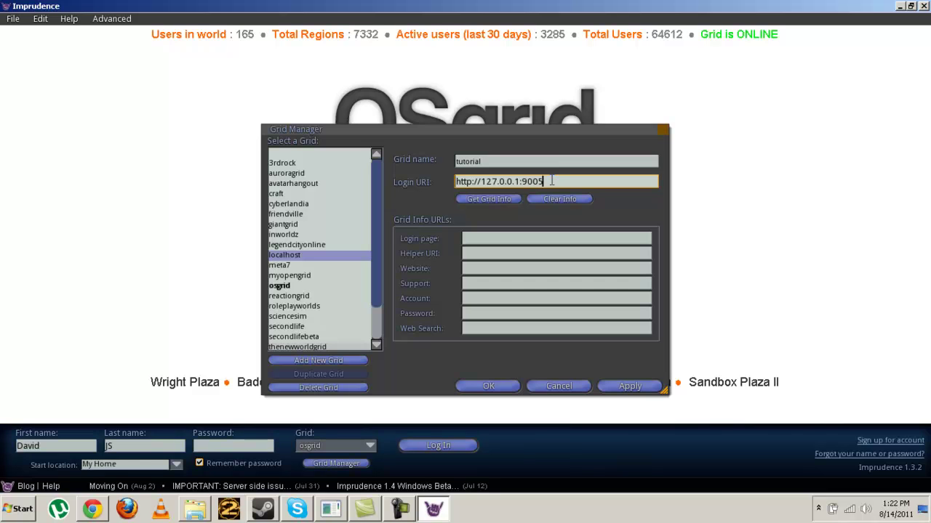
drag(544, 182, 522, 179)
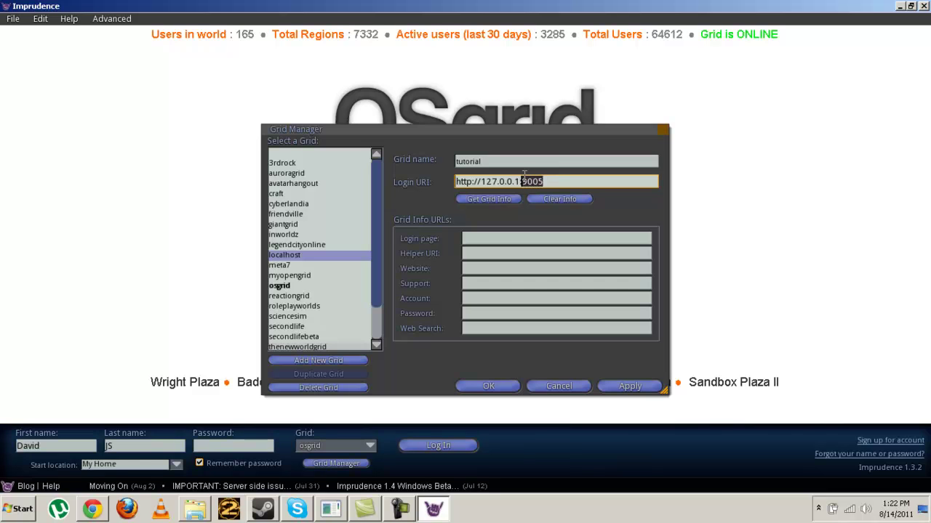
click(331, 508)
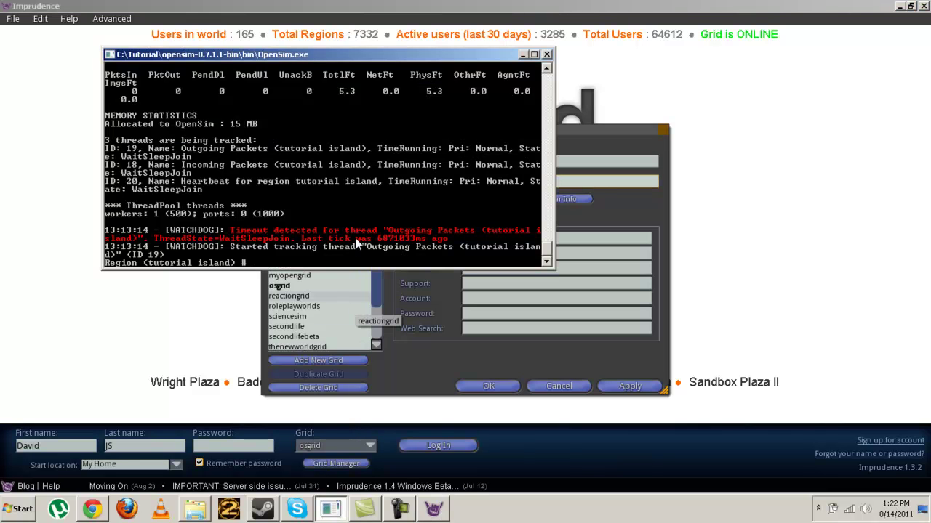
click(574, 184)
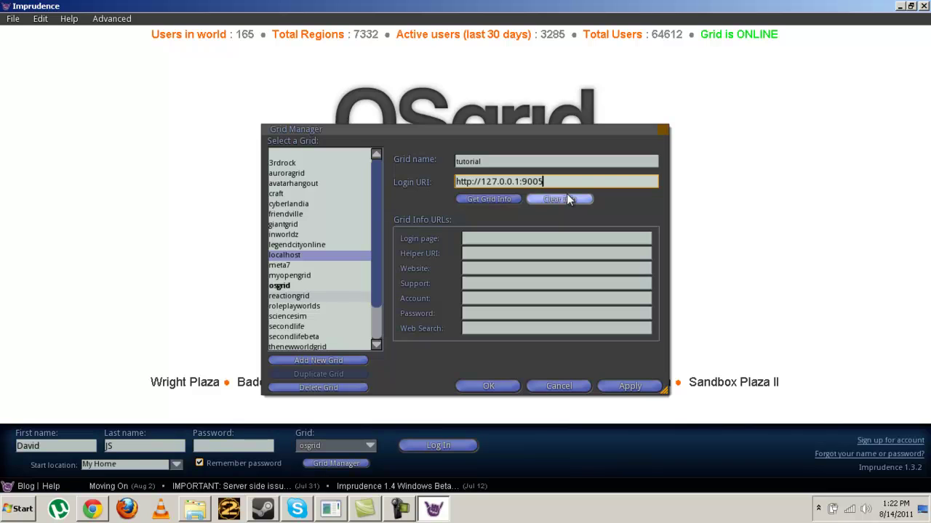
text(/)
Step: Clear the new grid's info and try to retrieve it from the server
click(569, 200)
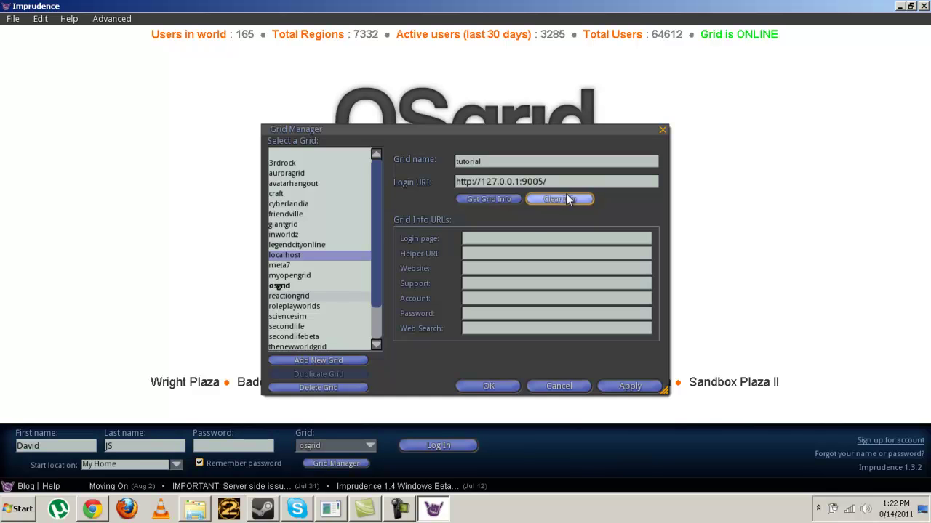
click(522, 200)
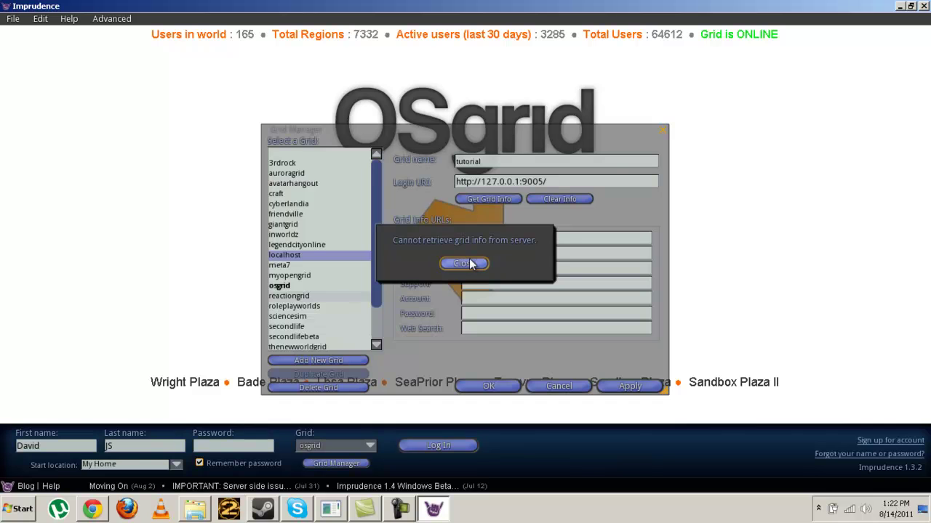
click(469, 263)
click(546, 180)
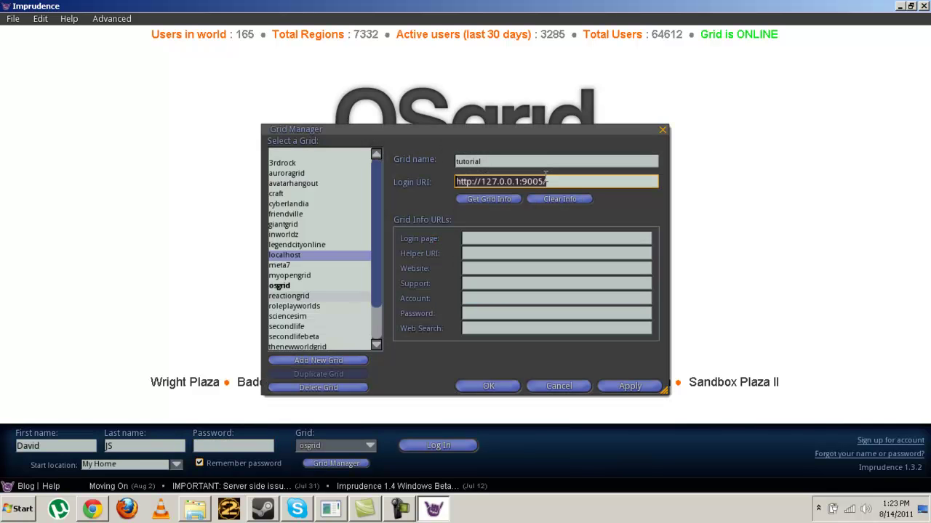
click(545, 176)
key(BackSpace)
key(BackSpace)
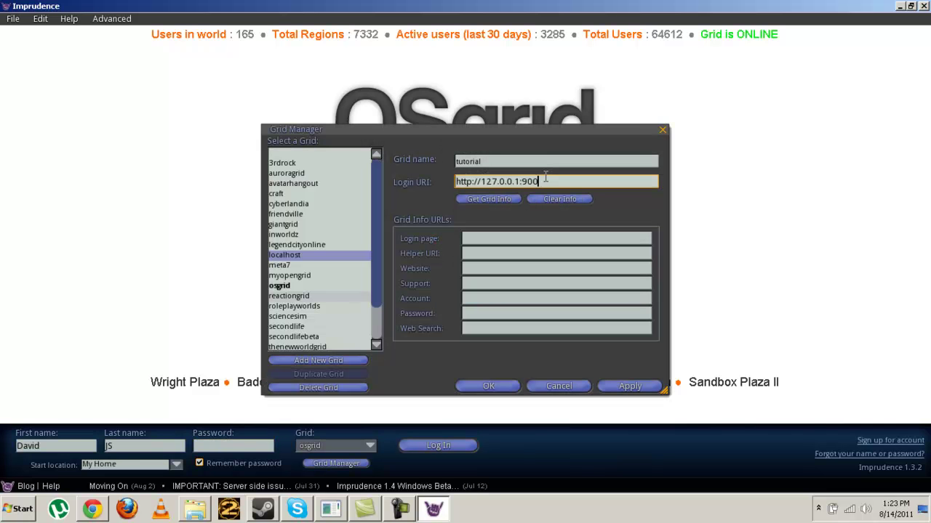
text(0)
key(Return)
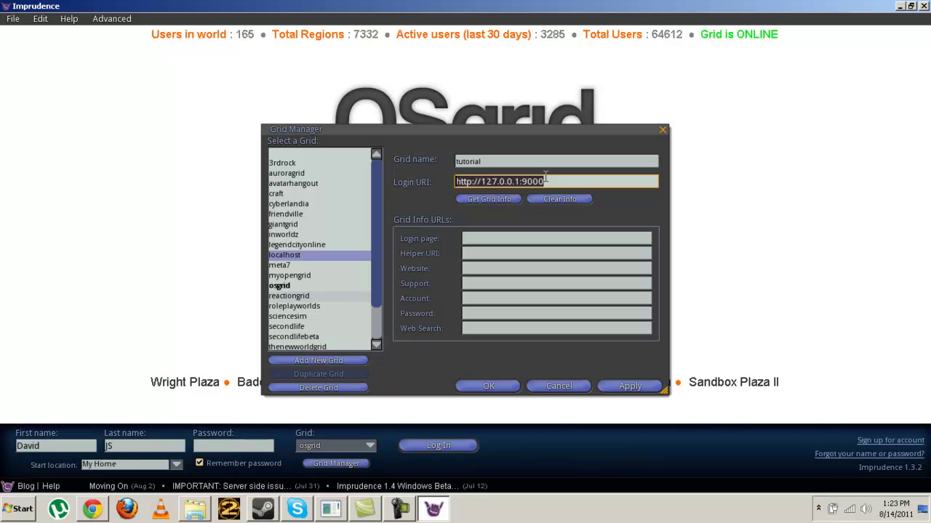
click(514, 197)
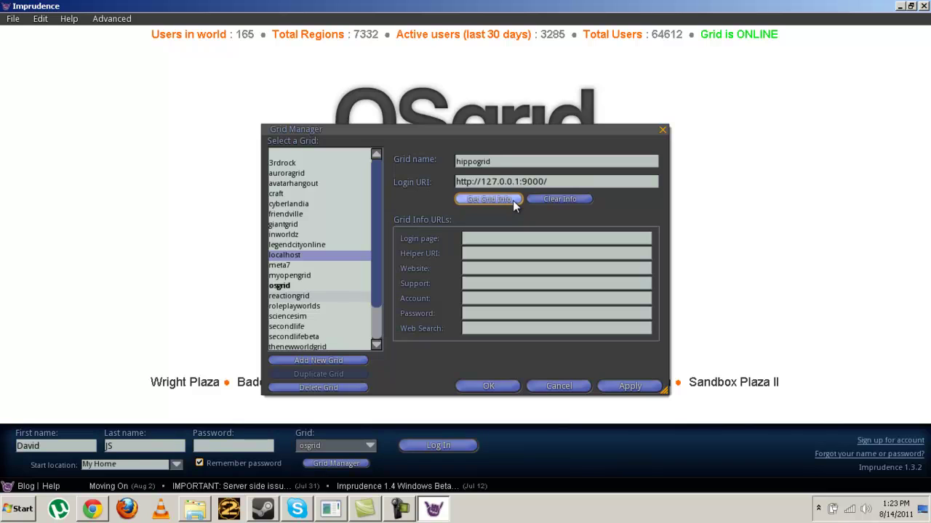
Step: Retrieve the grid info again and check the login page, helper URI and website fields
click(501, 238)
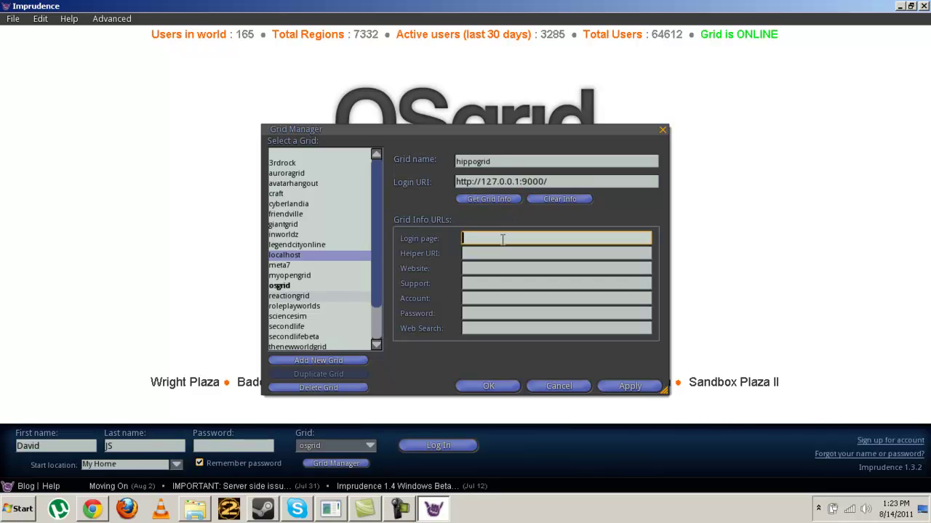
click(513, 197)
click(500, 251)
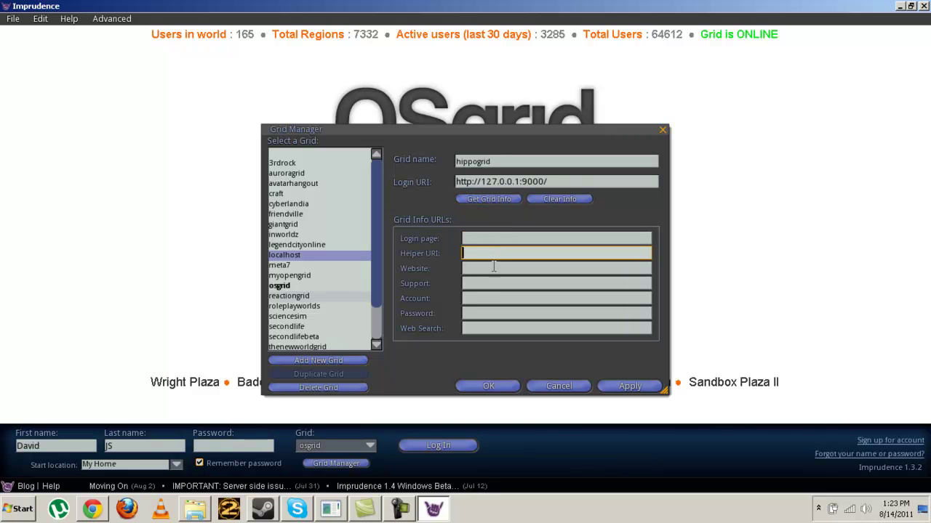
click(490, 267)
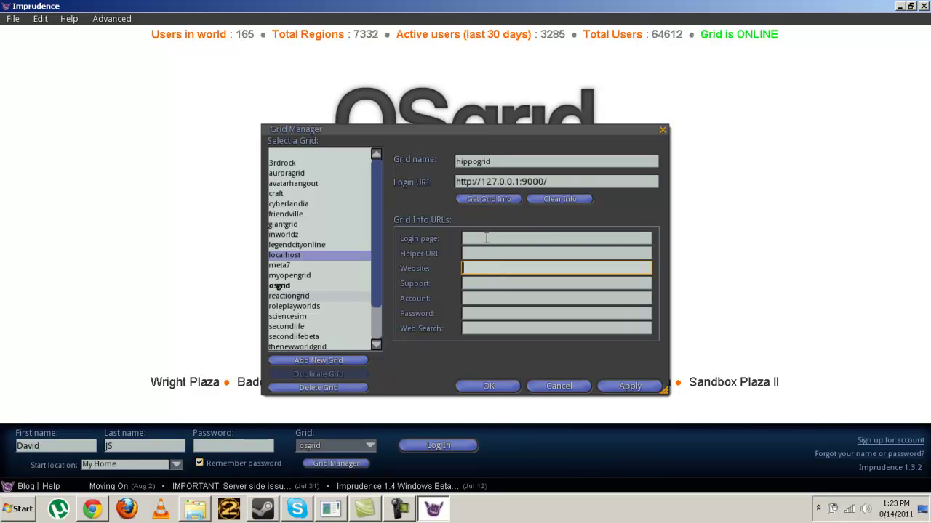
click(487, 234)
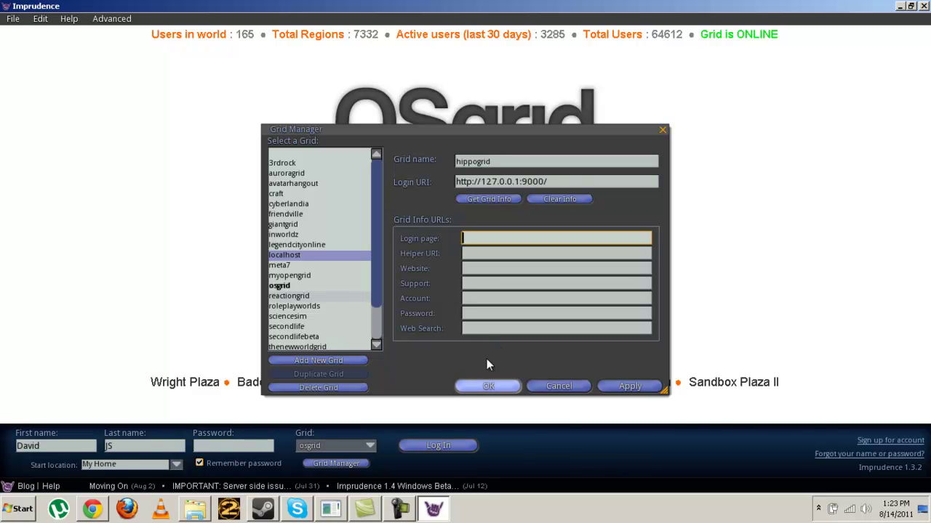
click(493, 164)
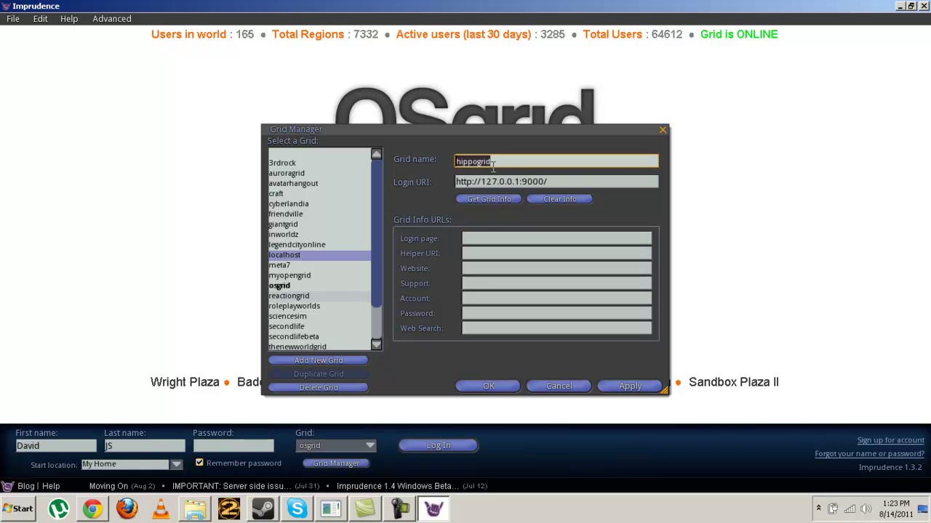
click(538, 181)
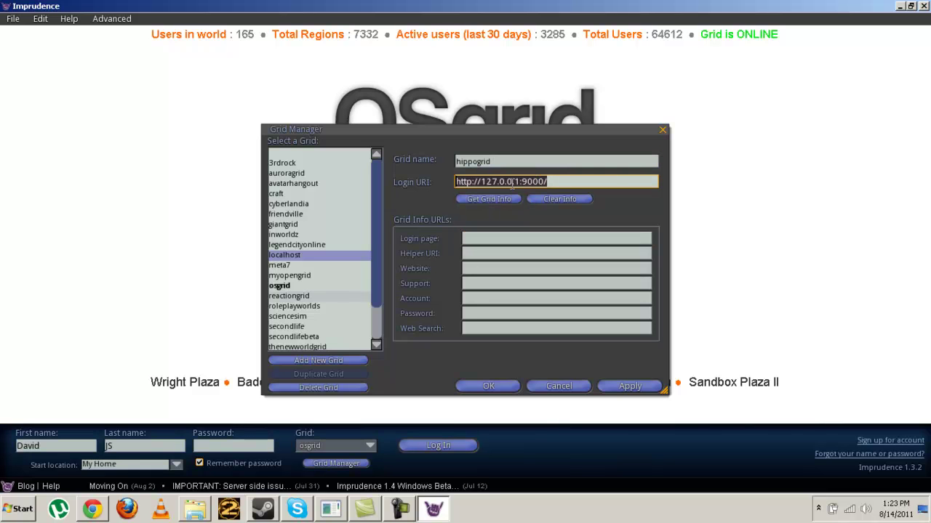
click(501, 160)
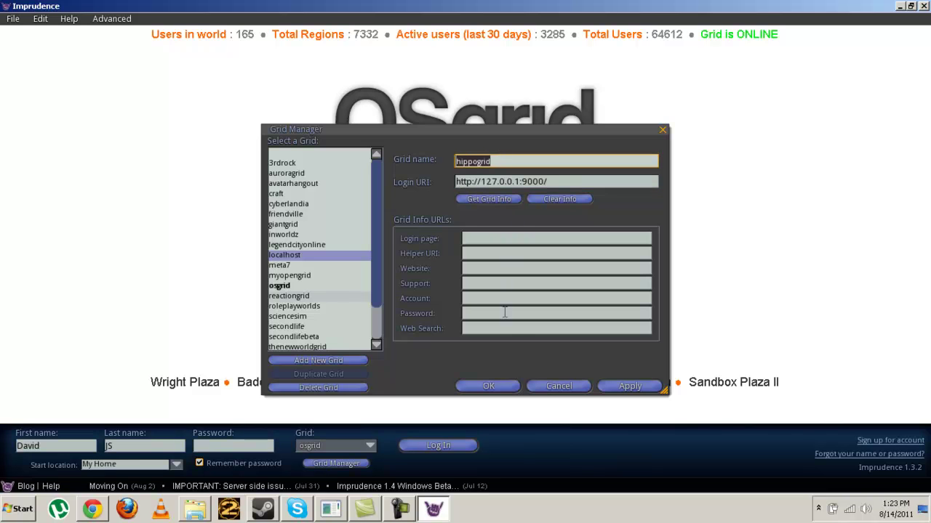
click(507, 380)
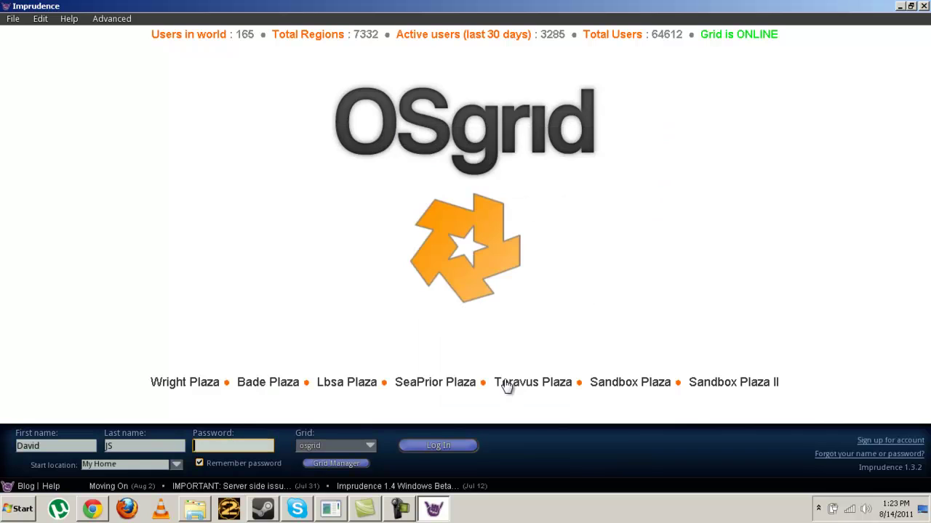
Step: Replace the login form's first and last name with those of the local server's avatar
click(86, 437)
key(BackSpace)
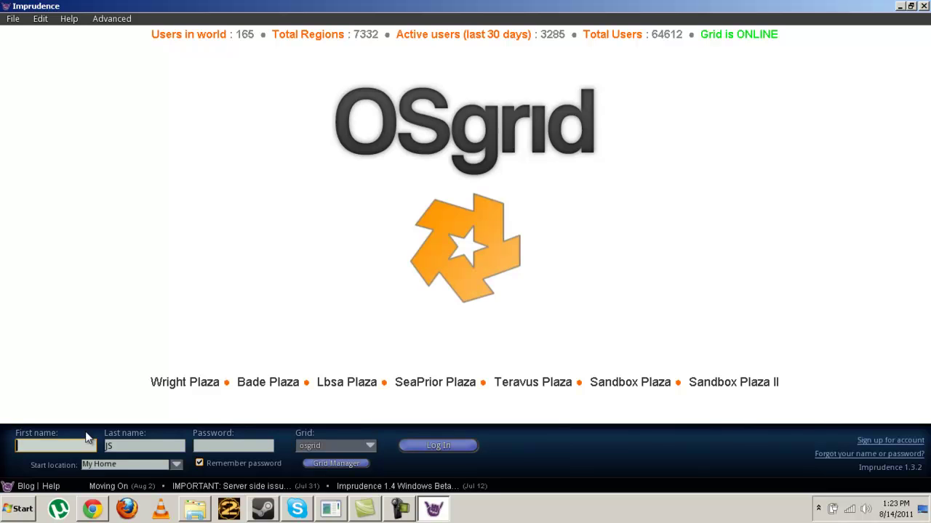
text(tutial)
key(Tab)
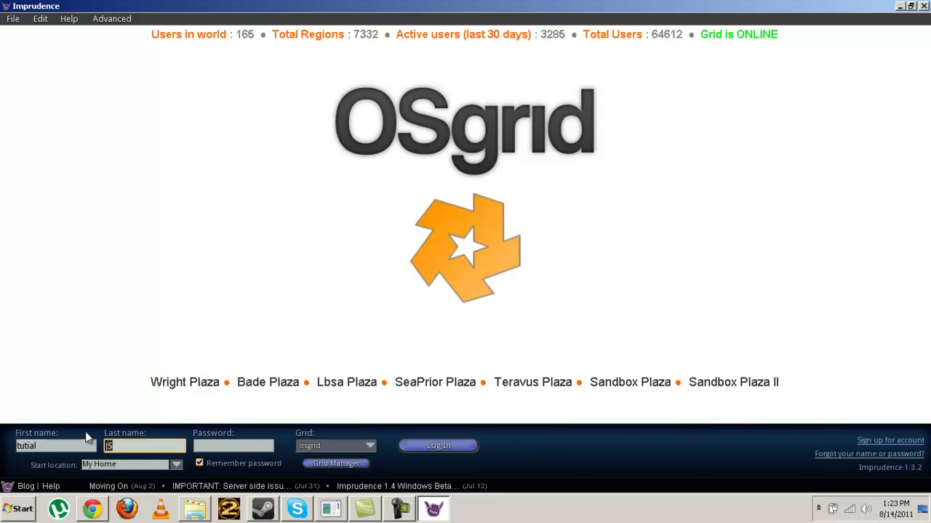
click(85, 434)
key(BackSpace)
key(BackSpace)
key(BackSpace)
key(BackSpace)
key(BackSpace)
key(BackSpace)
text(tutorial)
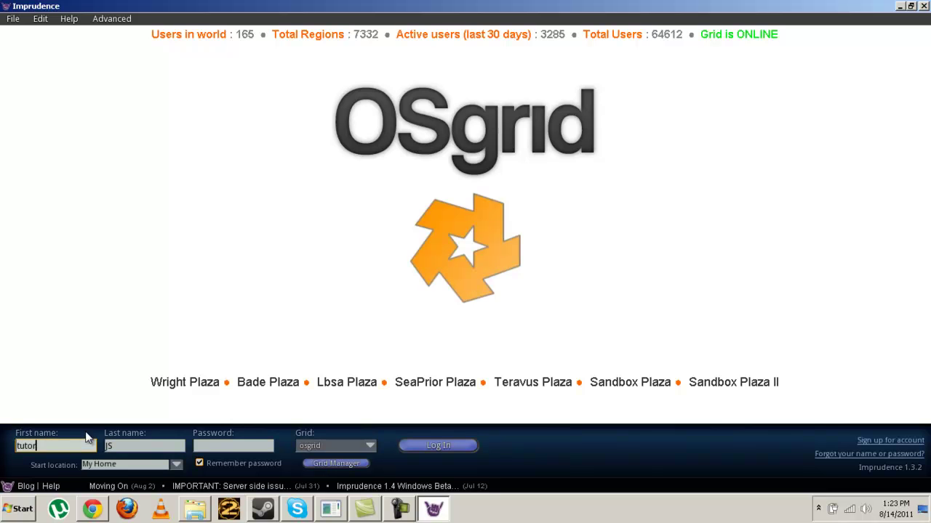
key(Tab)
text(dude)
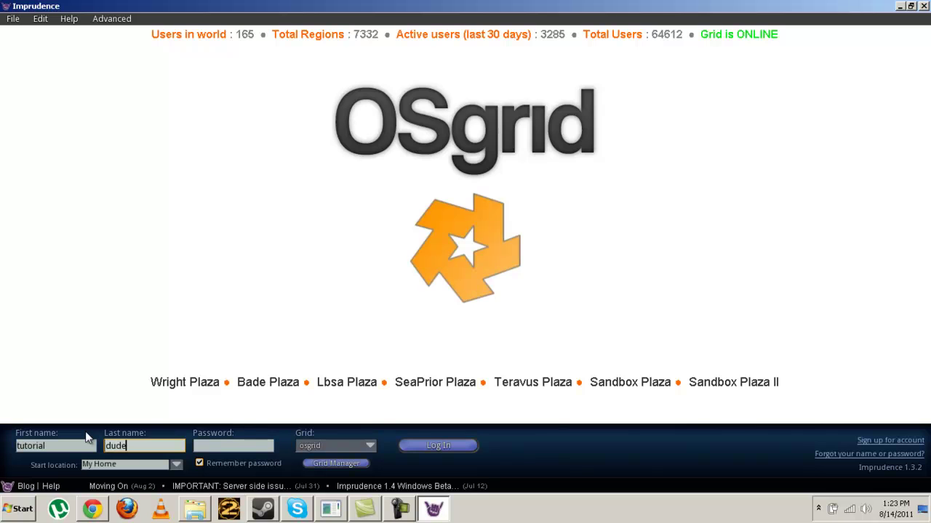
Step: Try to log in to osgrid with the avatar's account password, and dismiss the login message
key(Tab)
text(***)
key(Return)
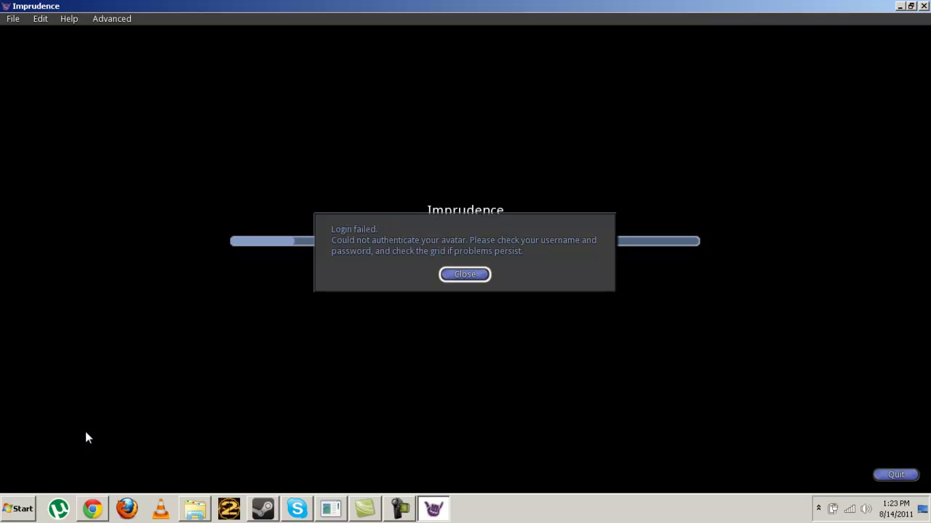
key(Return)
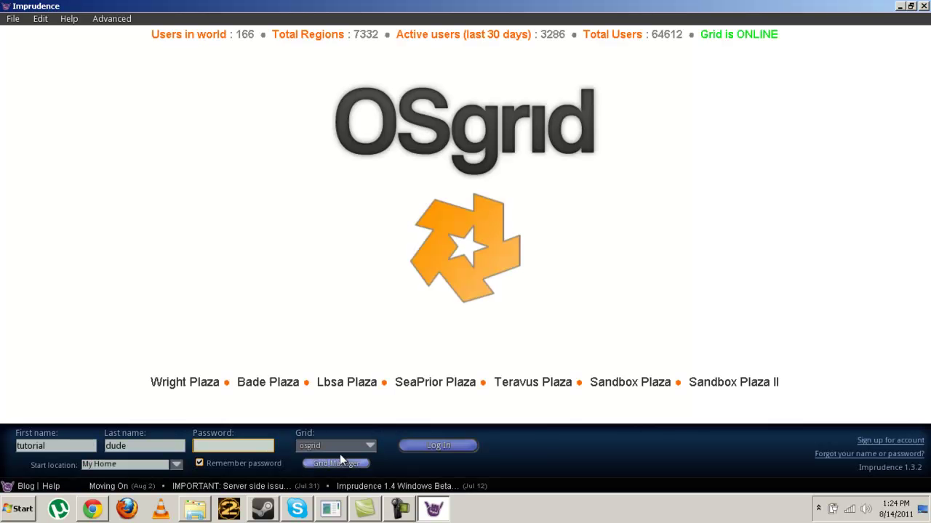
Step: Choose the local server's grid, log the avatar in and close the home location notice
click(340, 449)
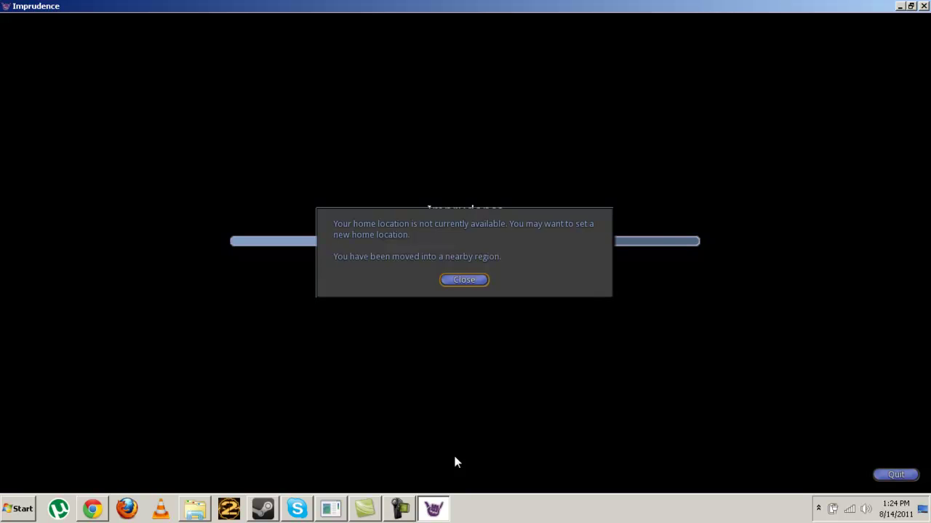
click(462, 282)
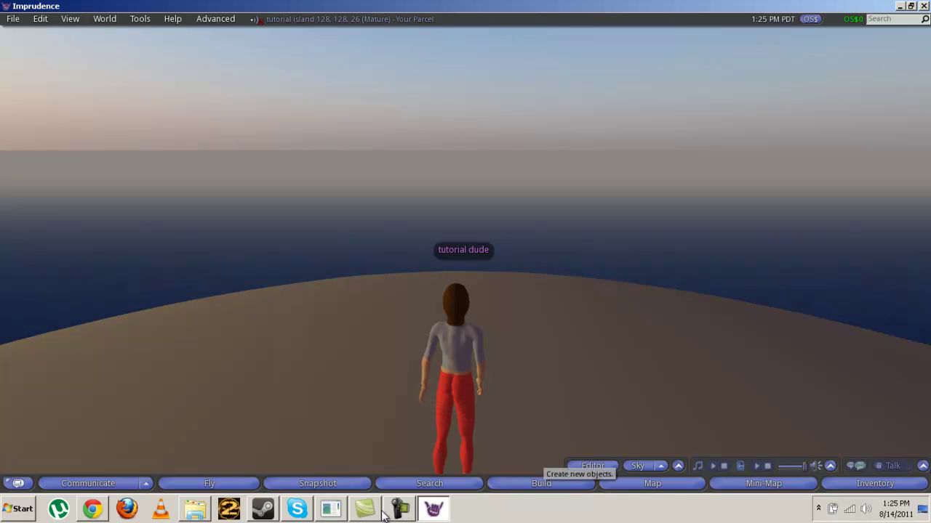
Step: Check the OpenSim console, view the island from above and show the mini-map zoomed out to the whole region
click(341, 513)
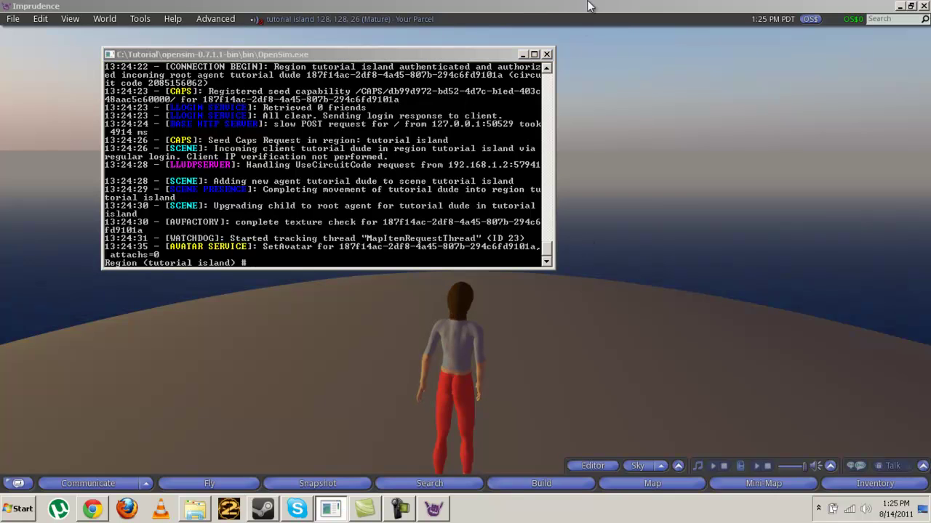
click(695, 194)
scroll(696, 206, down, 3)
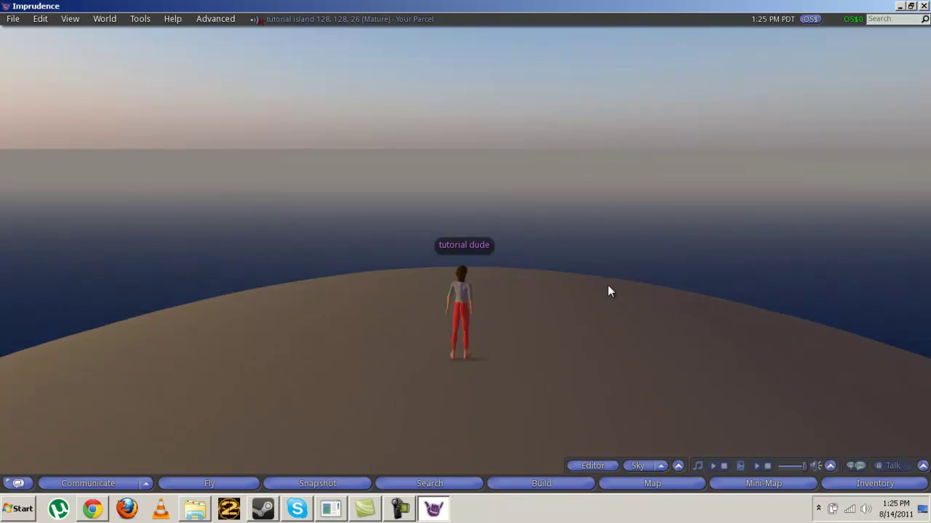
mouse_move(469, 264)
mouse_down()
mouse_move(470, 283)
mouse_move(461, 283)
mouse_move(466, 254)
mouse_move(472, 264)
mouse_move(468, 218)
mouse_move(467, 254)
mouse_up()
key(ctrl+shift+m)
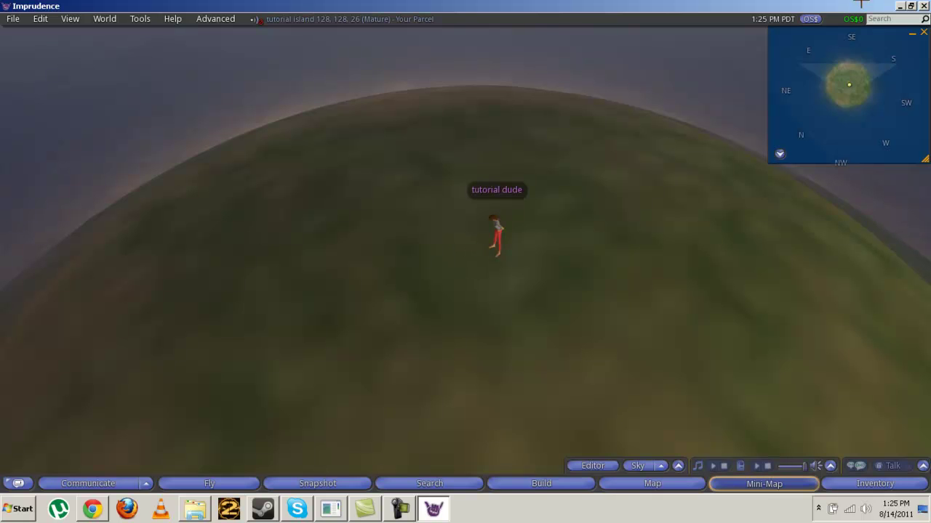
scroll(835, 84, down, 2)
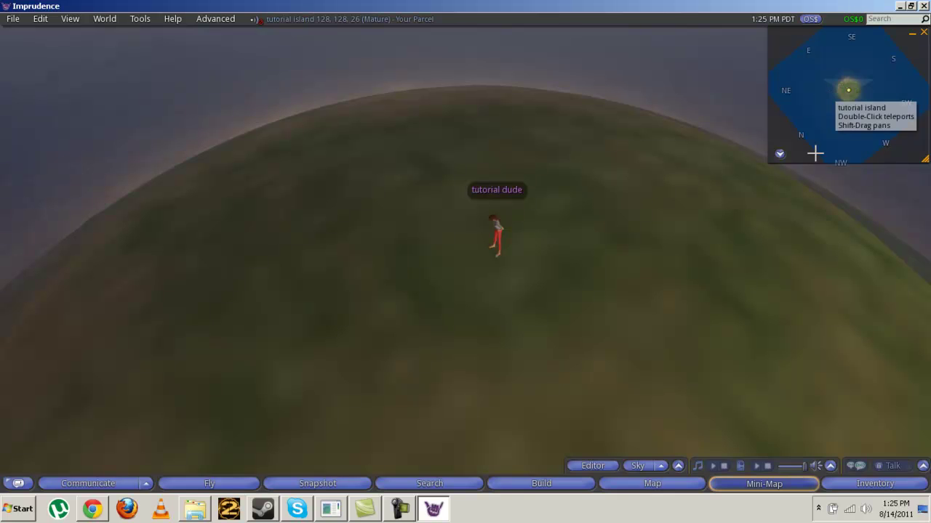
Step: Run the command "terrain fill 25" in the OpenSim console for the tutorial island region
key(alt+Tab)
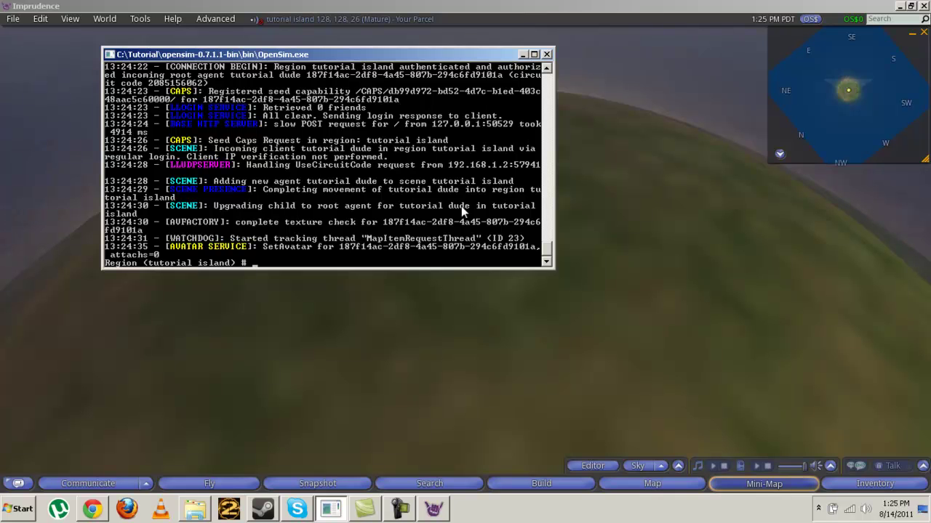
text(fil)
key(BackSpace)
key(BackSpace)
key(BackSpace)
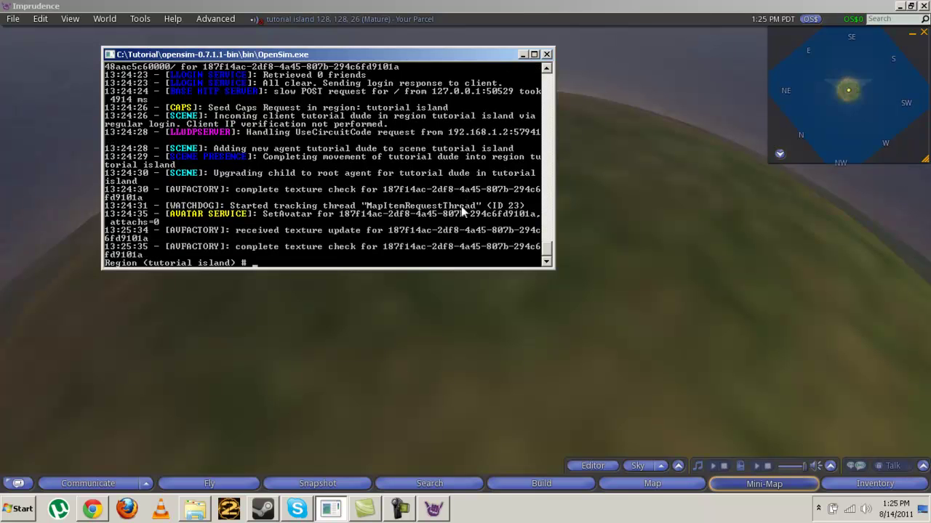
text(terrain fill 25)
key(Return)
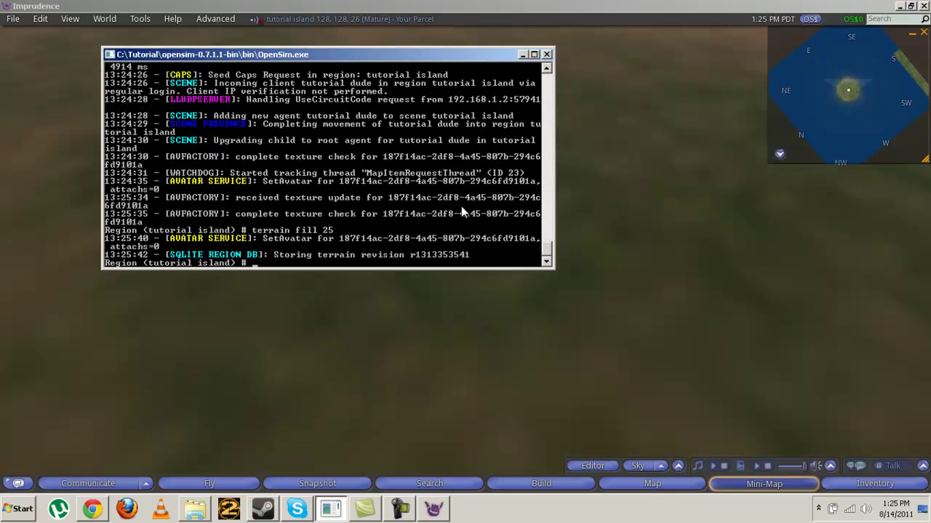
Step: Switch back to Imprudence and walk and fly the avatar around to inspect the filled terrain
click(605, 237)
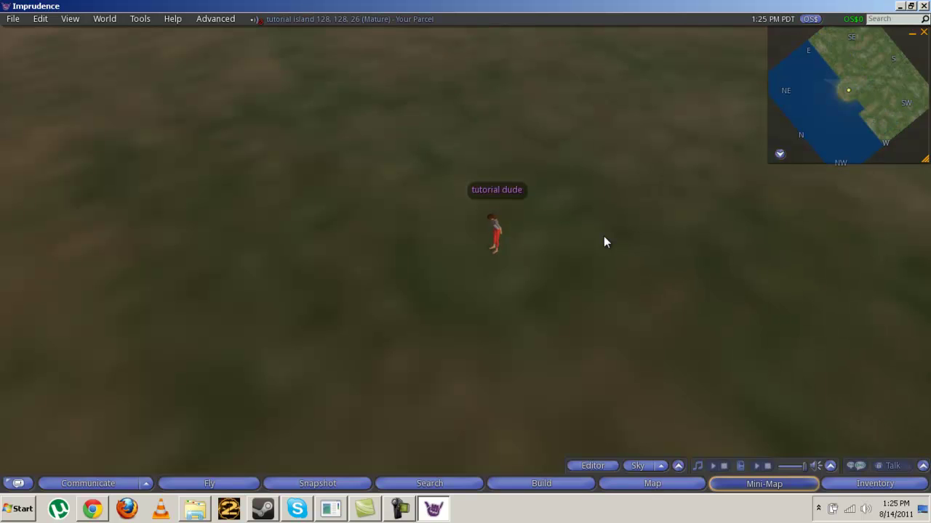
key(Escape)
key(Left)
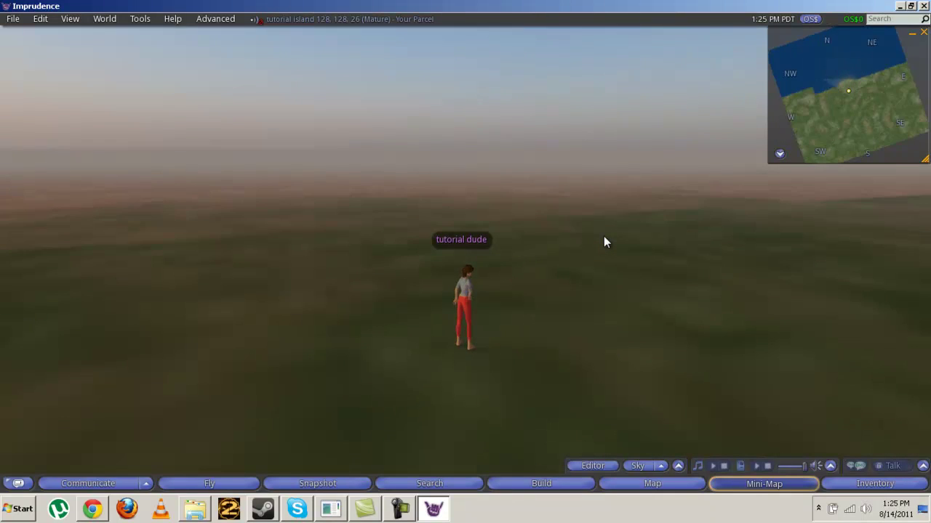
key(Home)
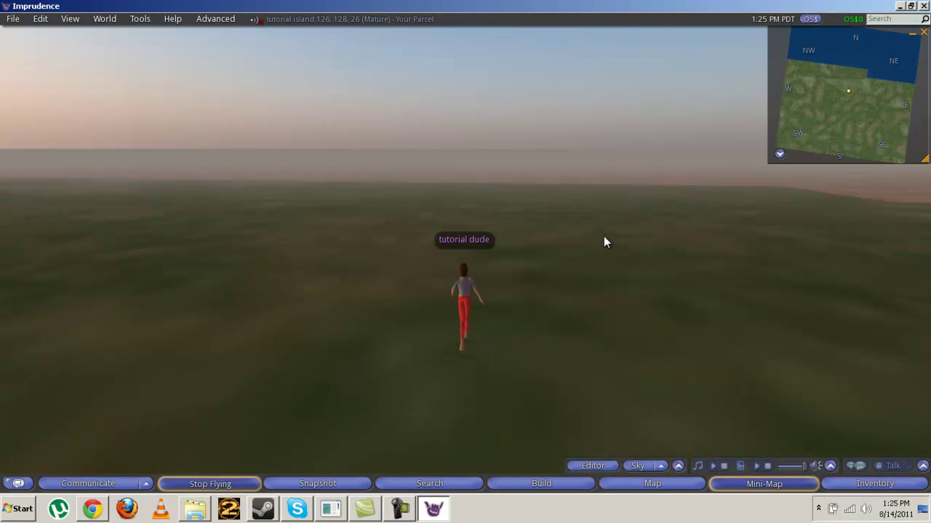
key(Page_Up)
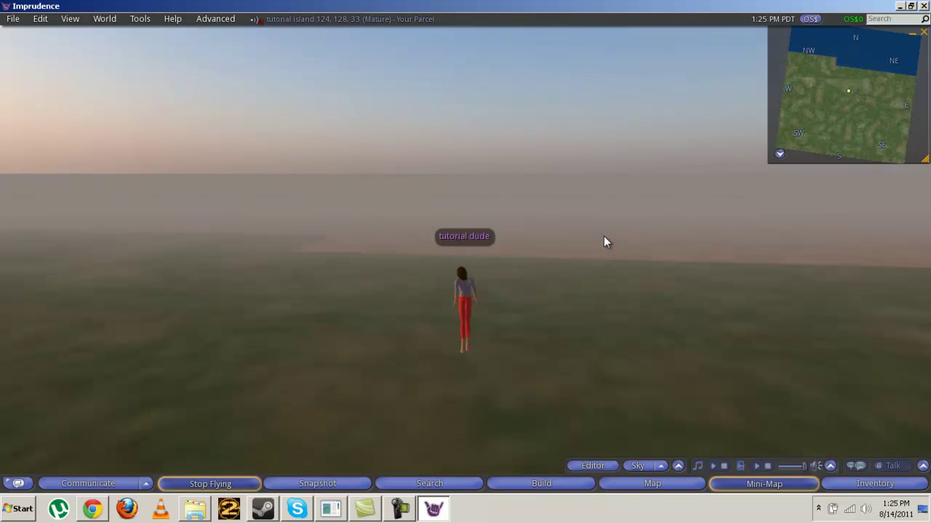
key(Home)
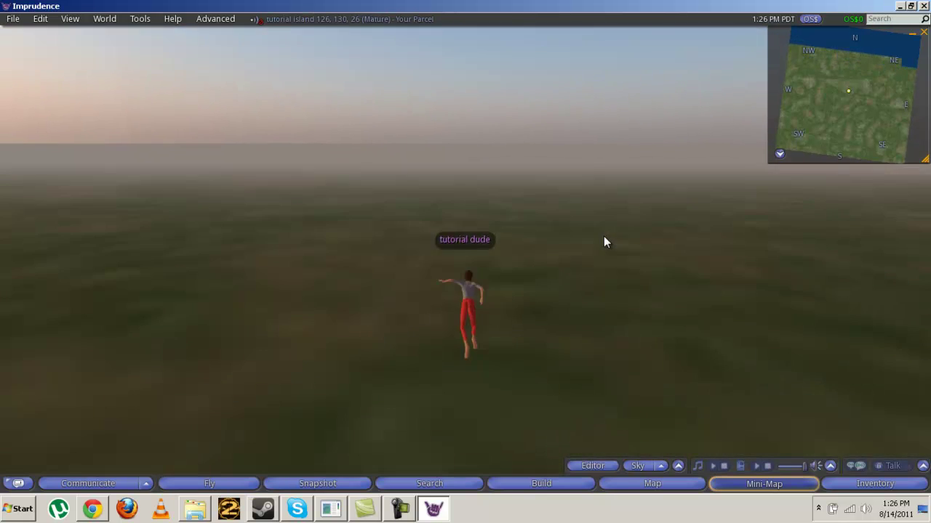
key(Up)
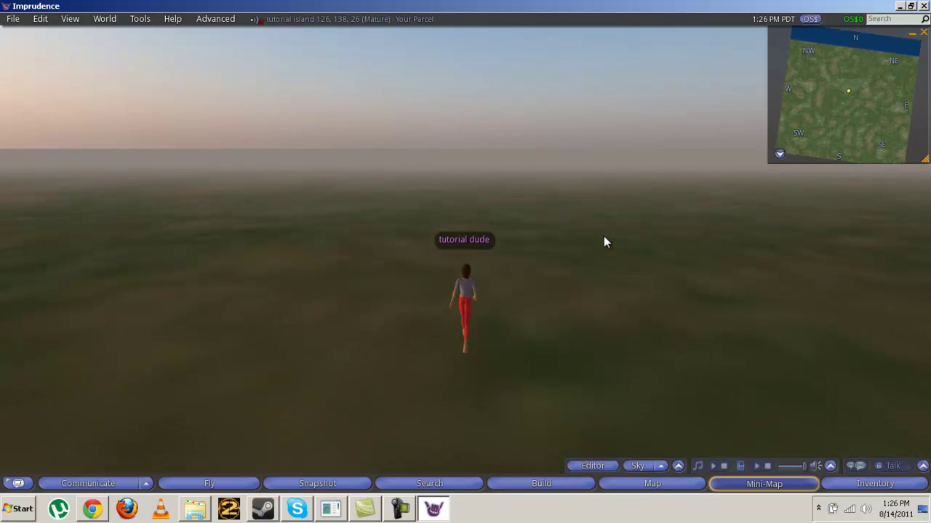
key(Left)
key(Left)
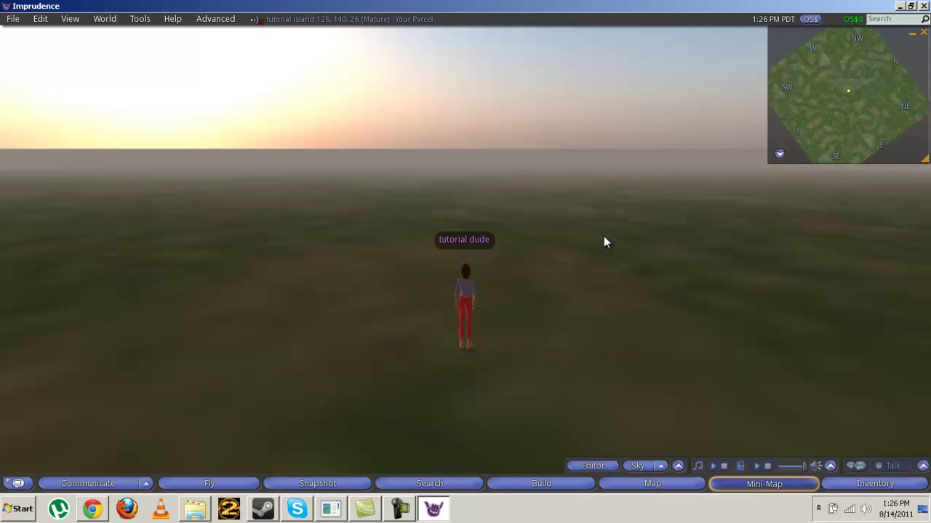
Step: Fly the avatar west across the region, land at its edge and look along the boundary
key(Page_Up)
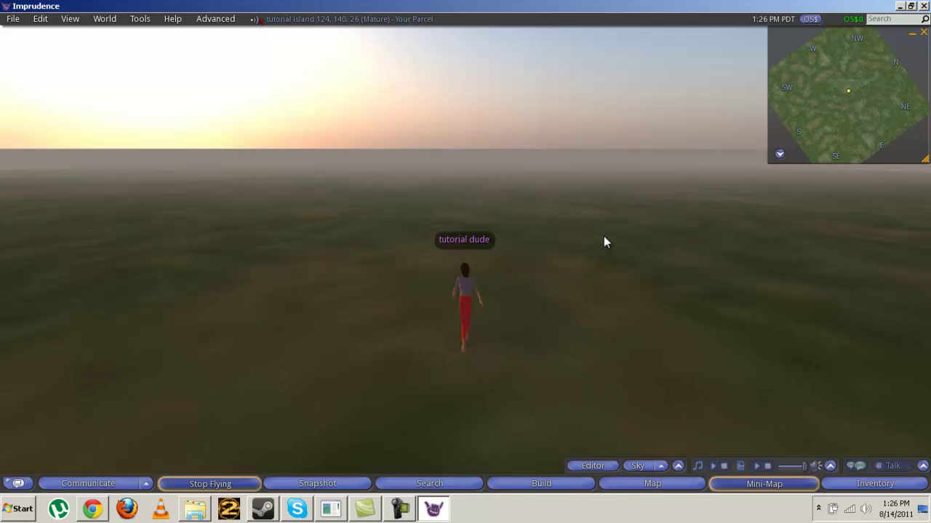
key(Up)
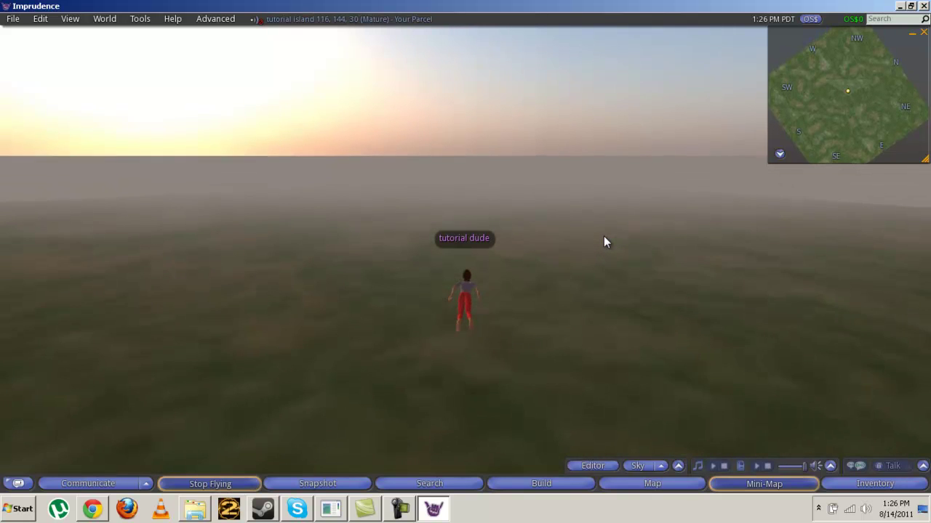
key(Up)
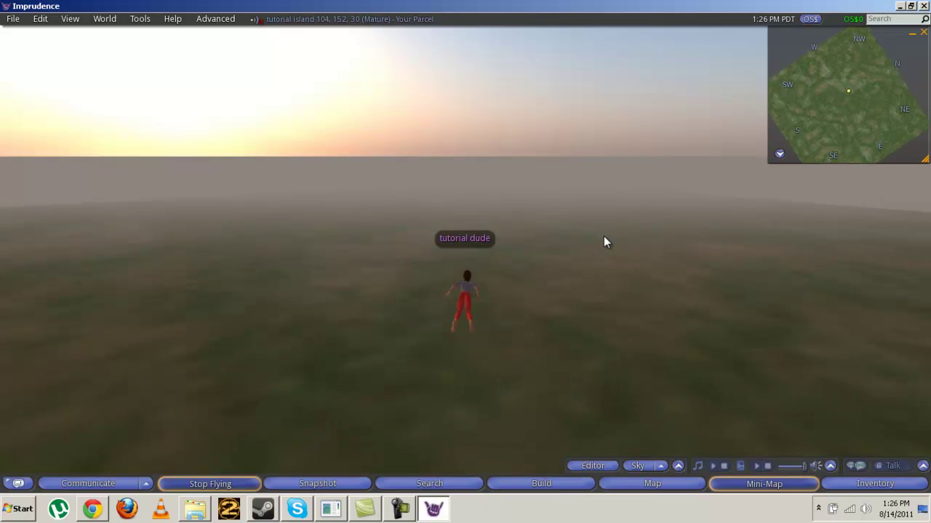
key(Left)
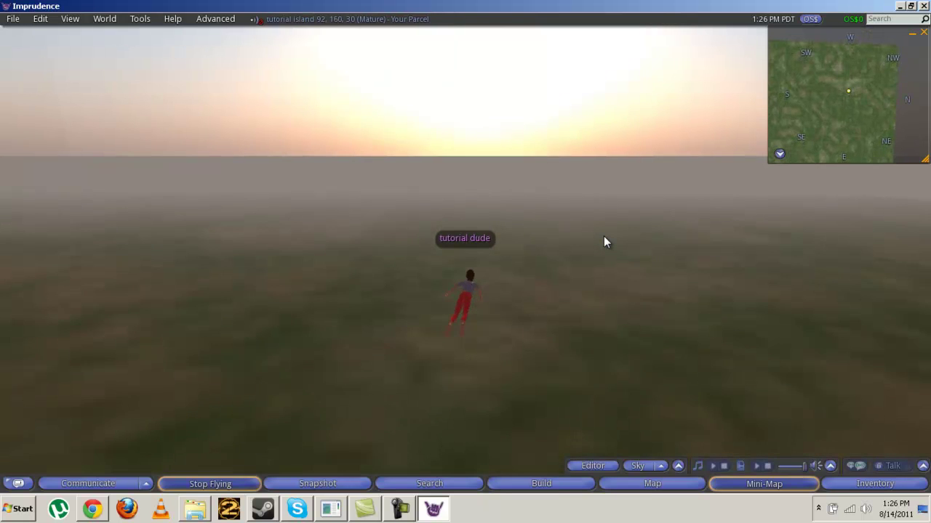
key(Up)
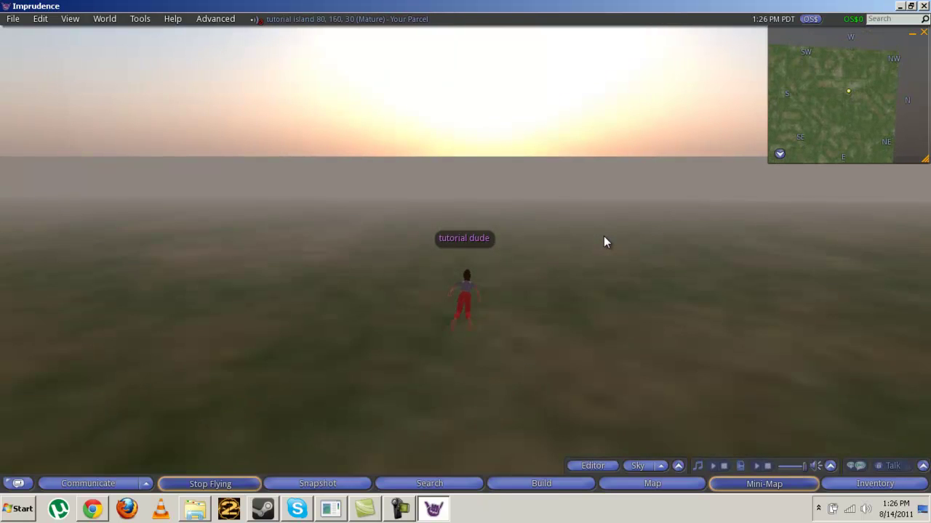
key(Up)
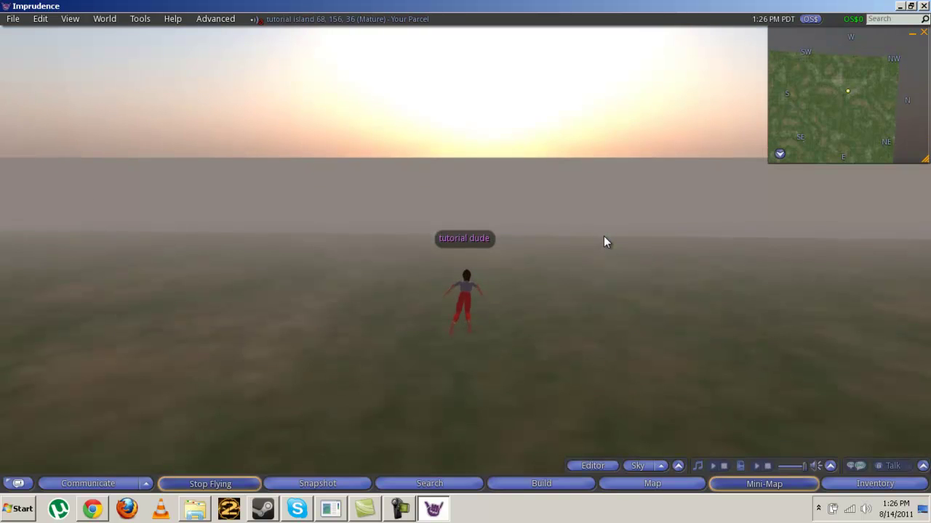
key(Up)
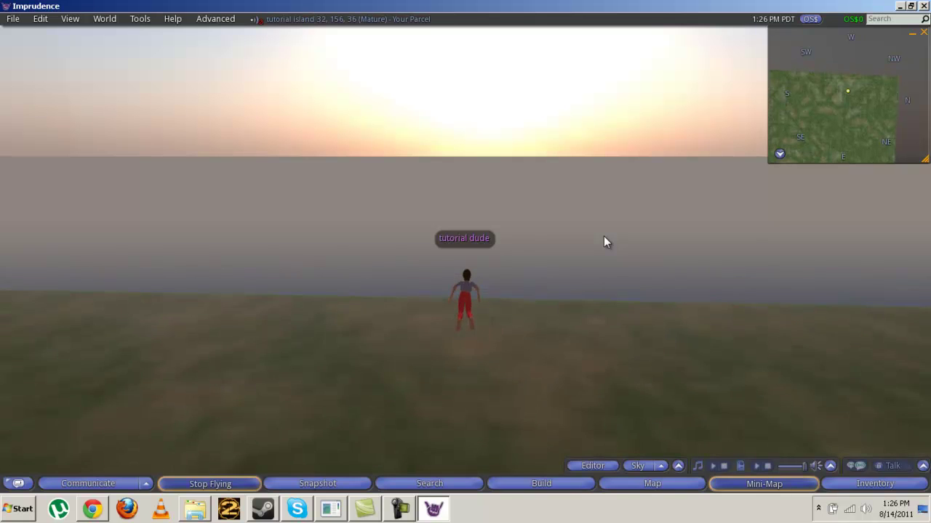
key(Home)
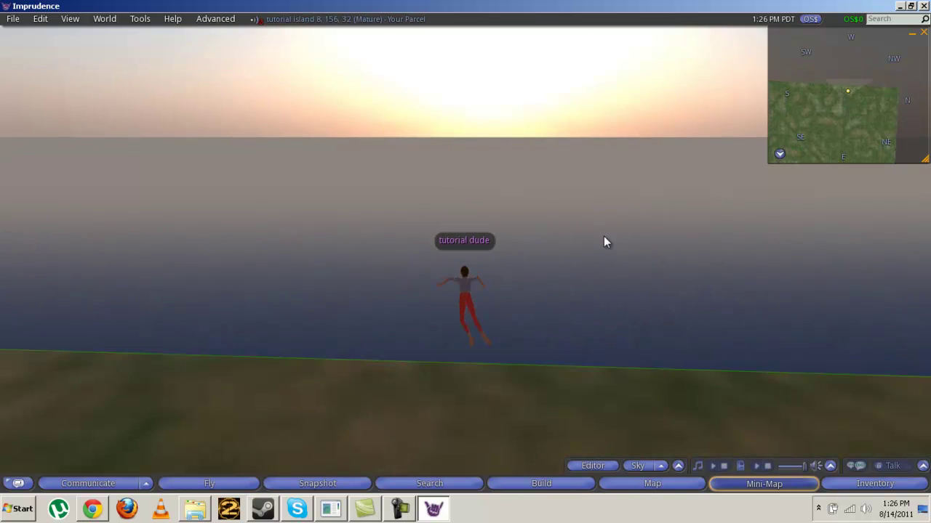
key(Right)
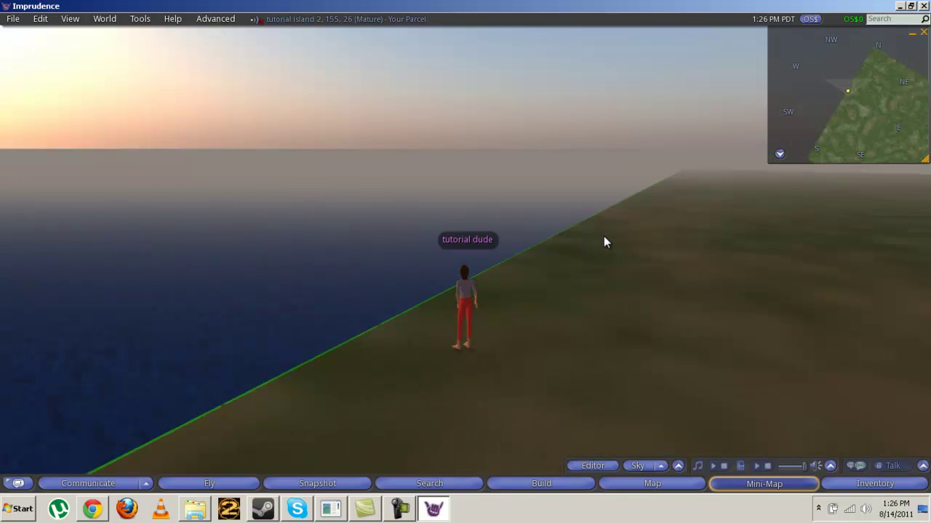
Step: Turn the avatar along the region's edge, create a box primitive on the ground beside it, and close the build tools
key(Right)
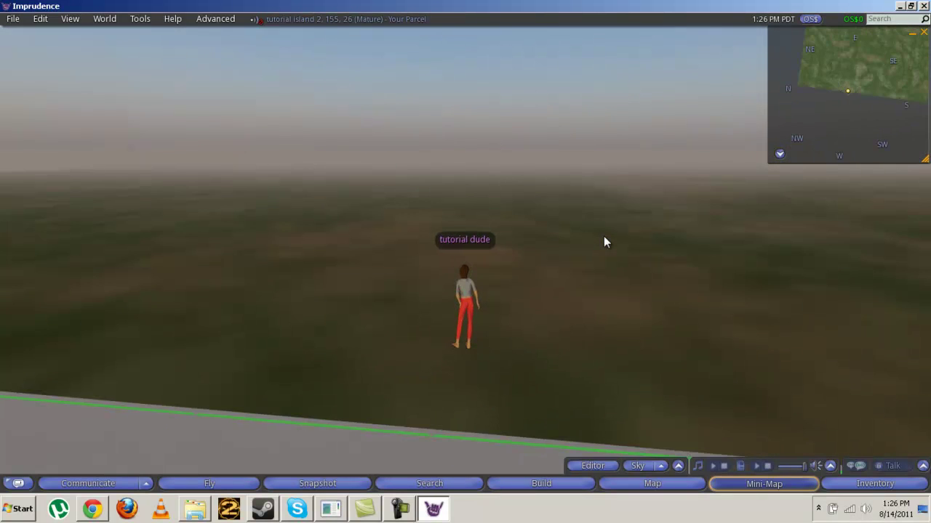
key(Left)
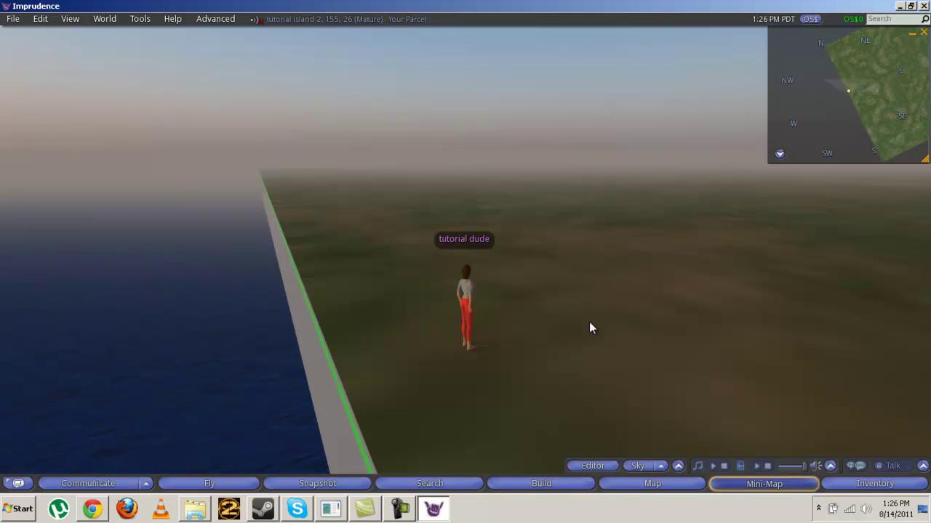
right_click(589, 322)
click(622, 242)
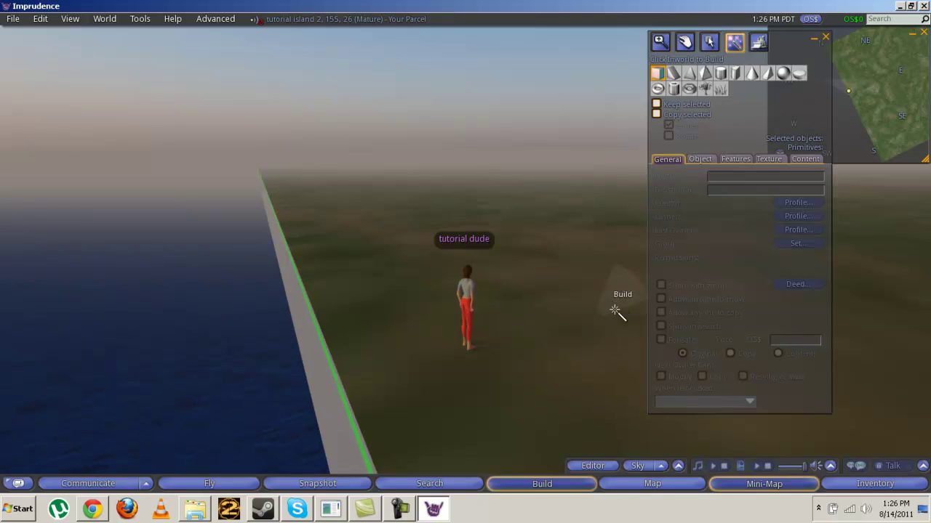
click(600, 328)
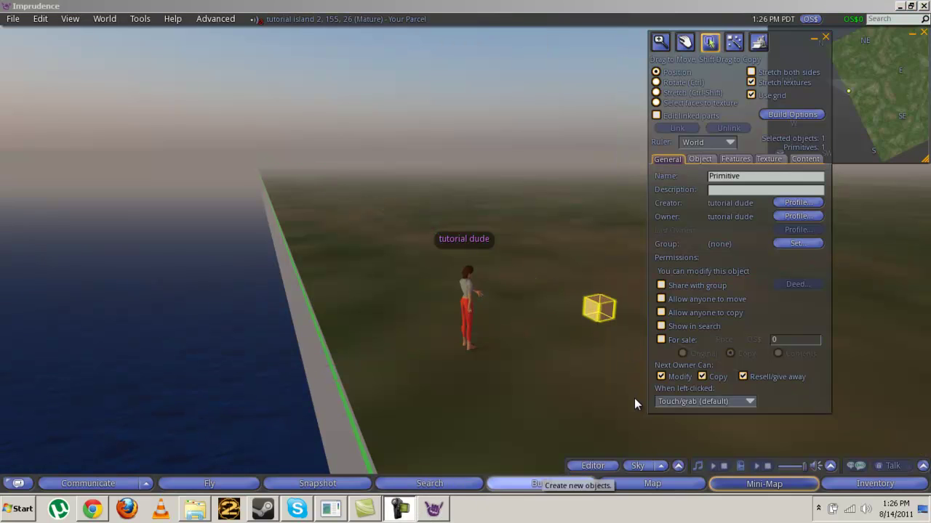
click(596, 314)
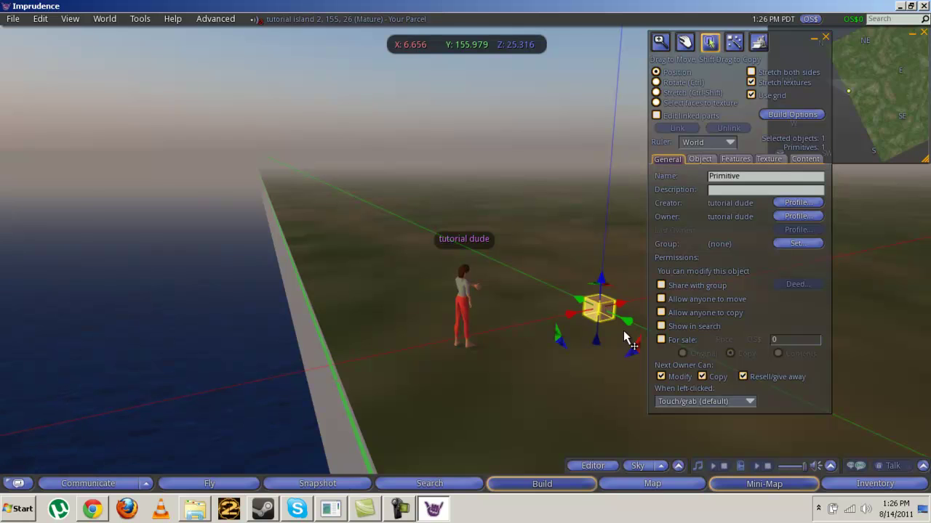
click(826, 36)
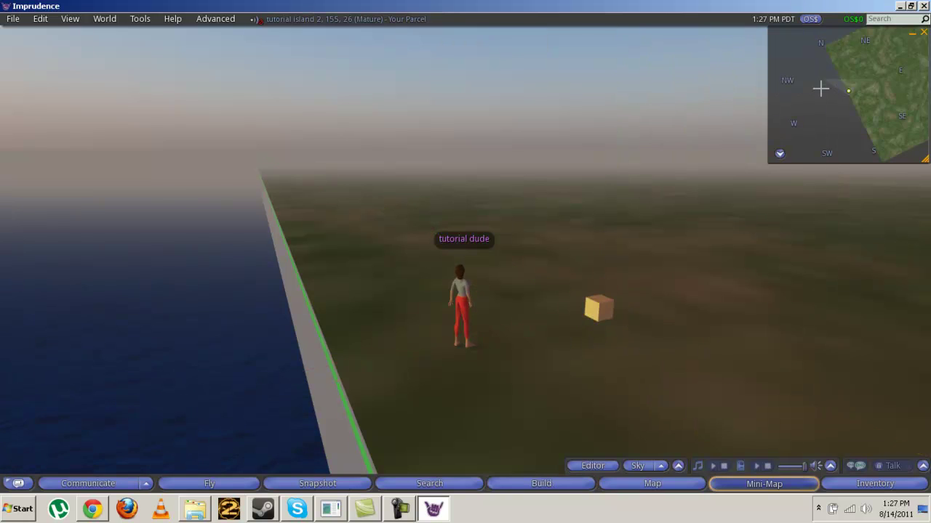
Step: Quit the Imprudence viewer and shut down the server by running "quit" in the OpenSim console
click(923, 5)
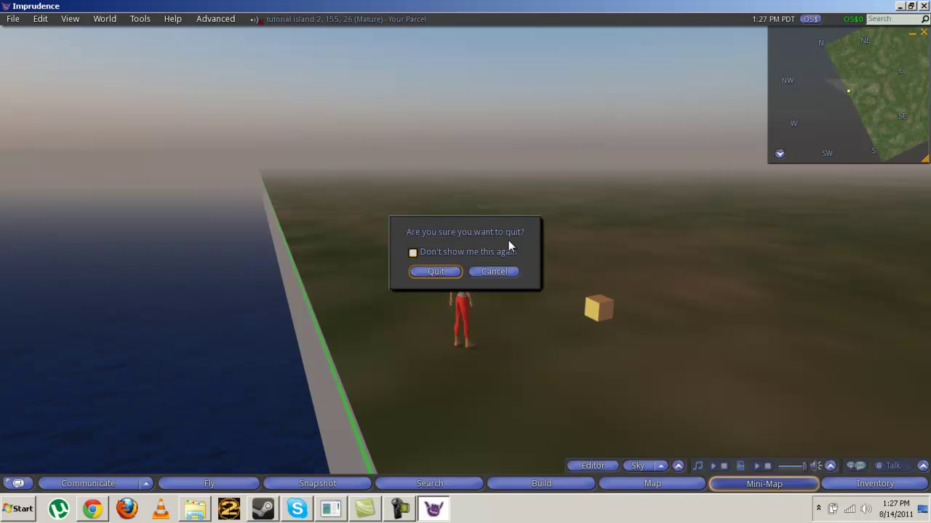
click(437, 273)
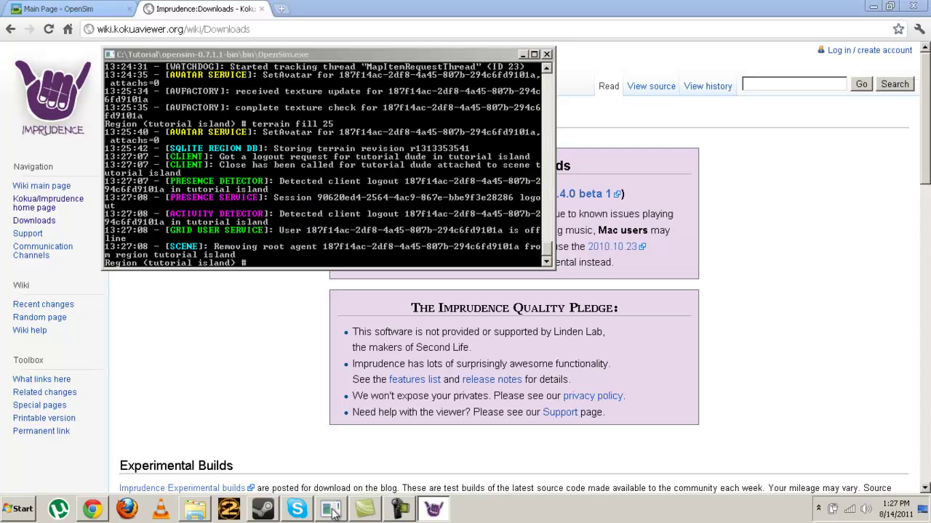
click(332, 511)
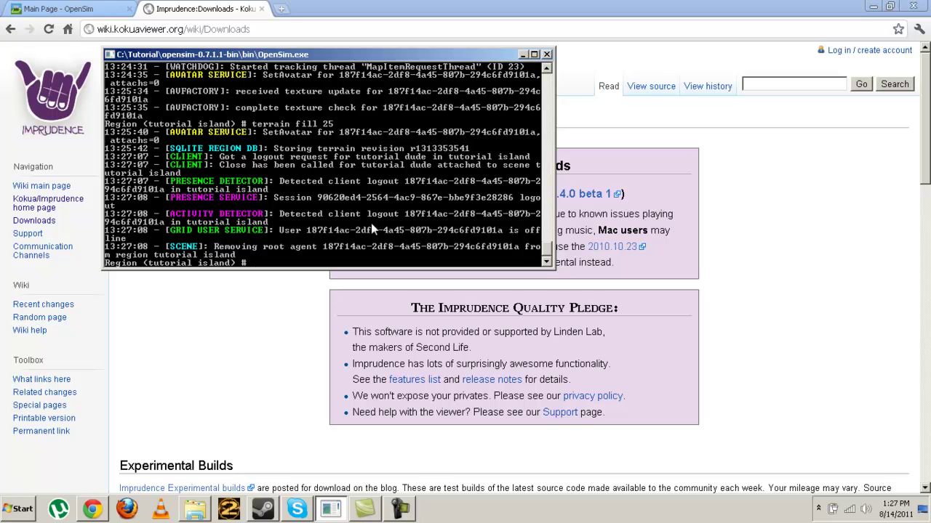
text(quit)
key(Return)
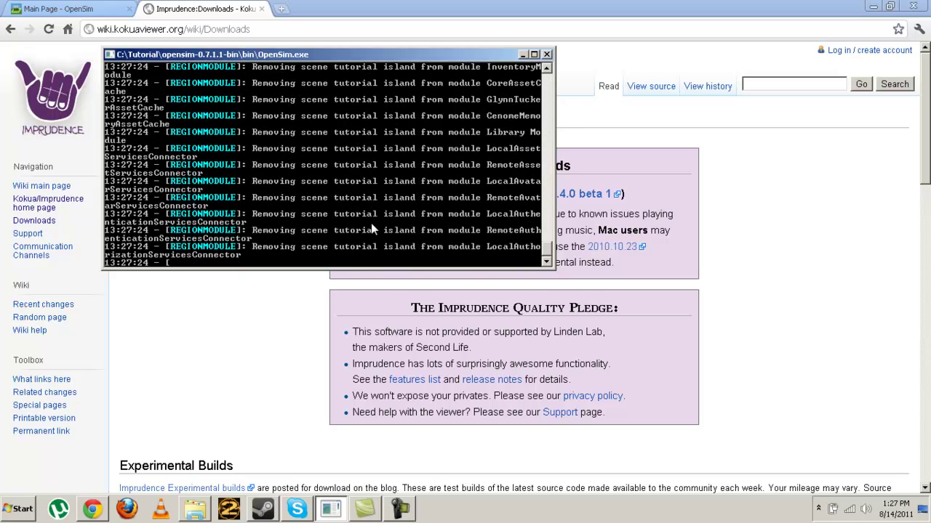